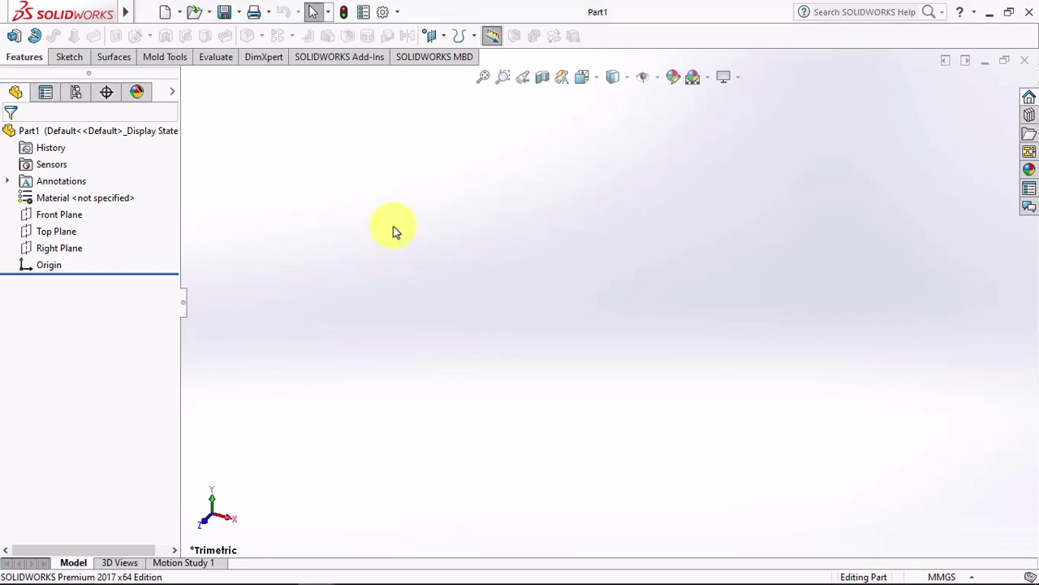
Start a sketch on the Top Plane and draw a circle centred on the origin
left_click(50, 233)
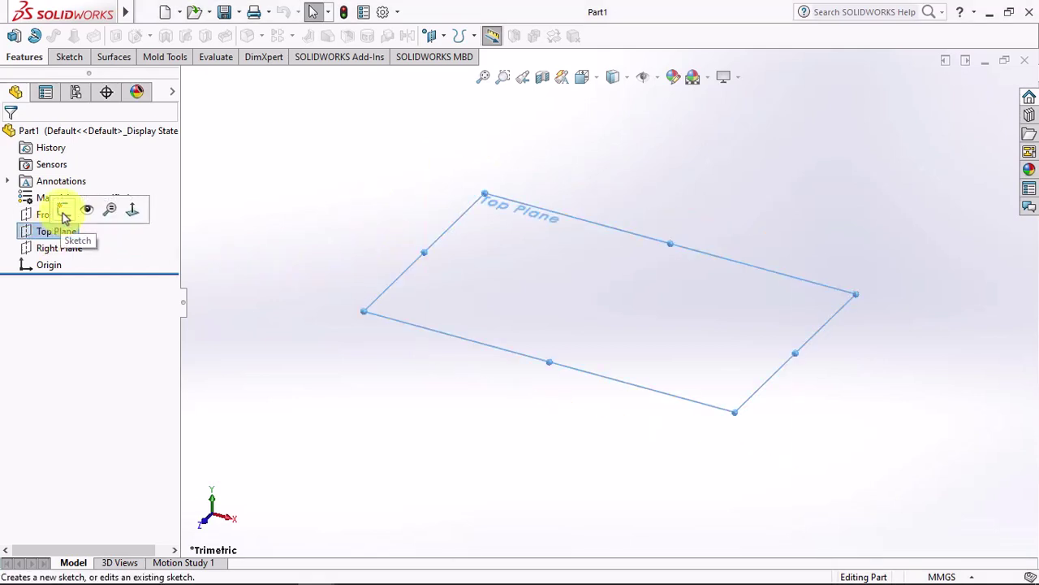
left_click(65, 216)
left_click(169, 35)
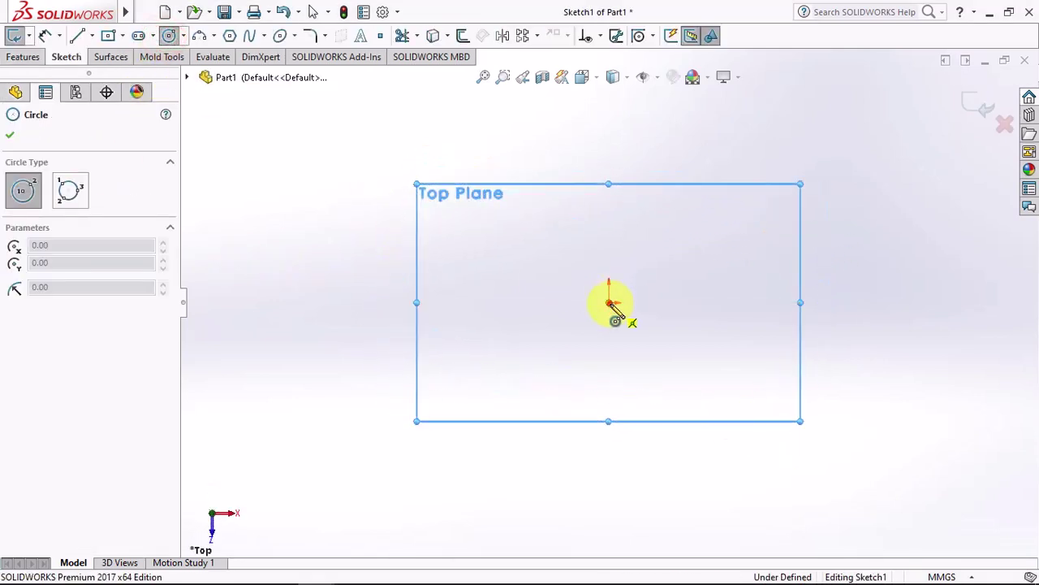
left_click(609, 302)
left_click(620, 201)
Dimension the circle's diameter to 46 mm
left_click(44, 35)
left_click(626, 204)
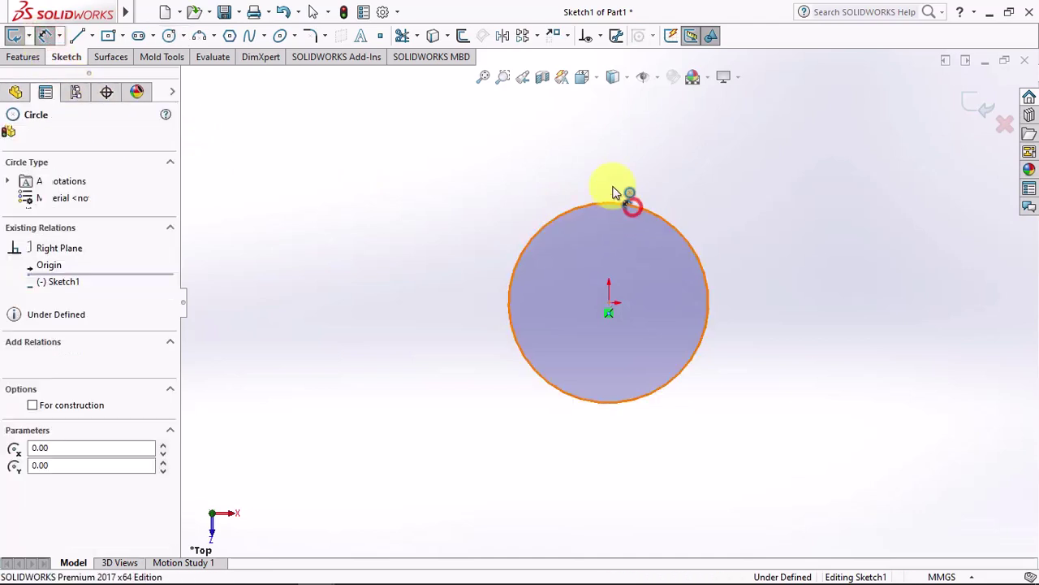
left_click(605, 162)
type("46")
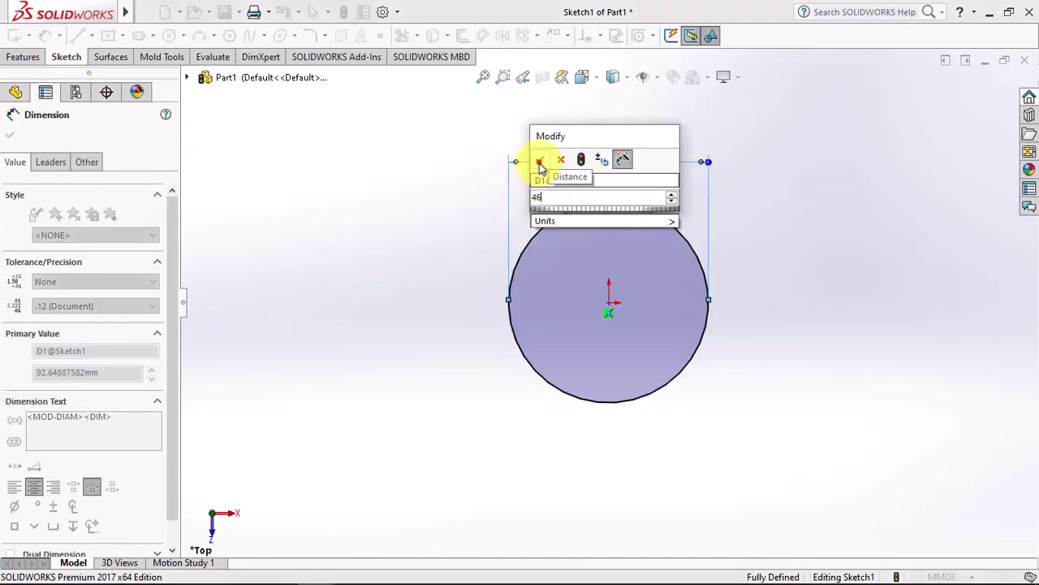
left_click(540, 162)
left_click(10, 134)
Extrude the Ø46 circle 54 mm with a 10° outward draft into a tapered body
left_click(25, 57)
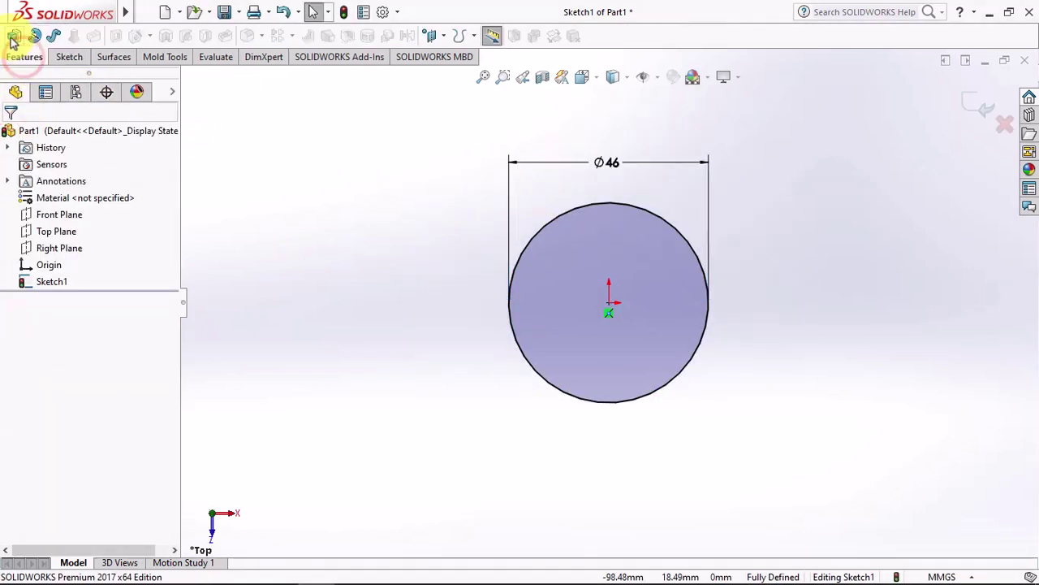
left_click(13, 36)
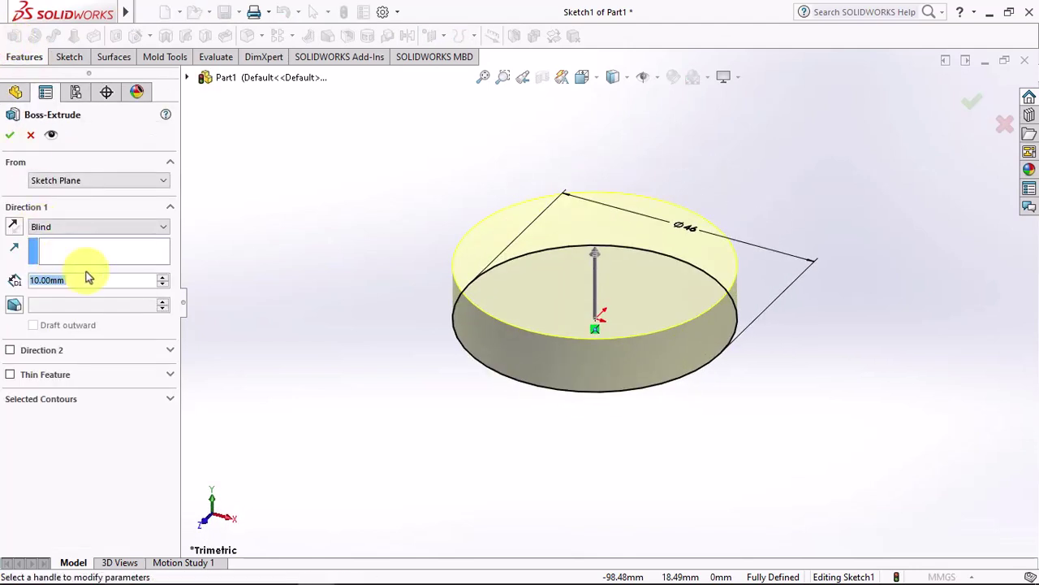
type("54")
key("Return")
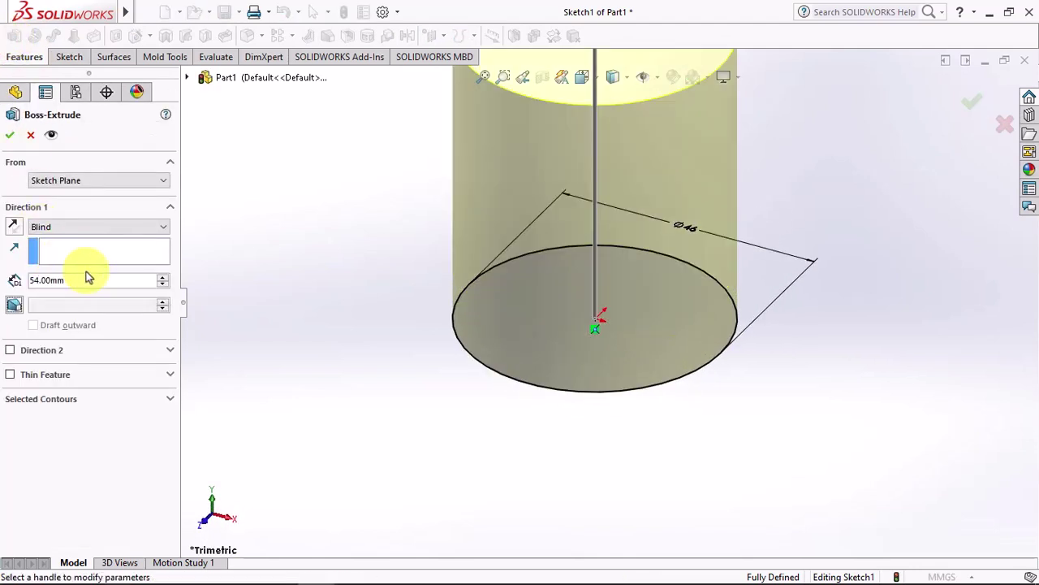
left_click(12, 303)
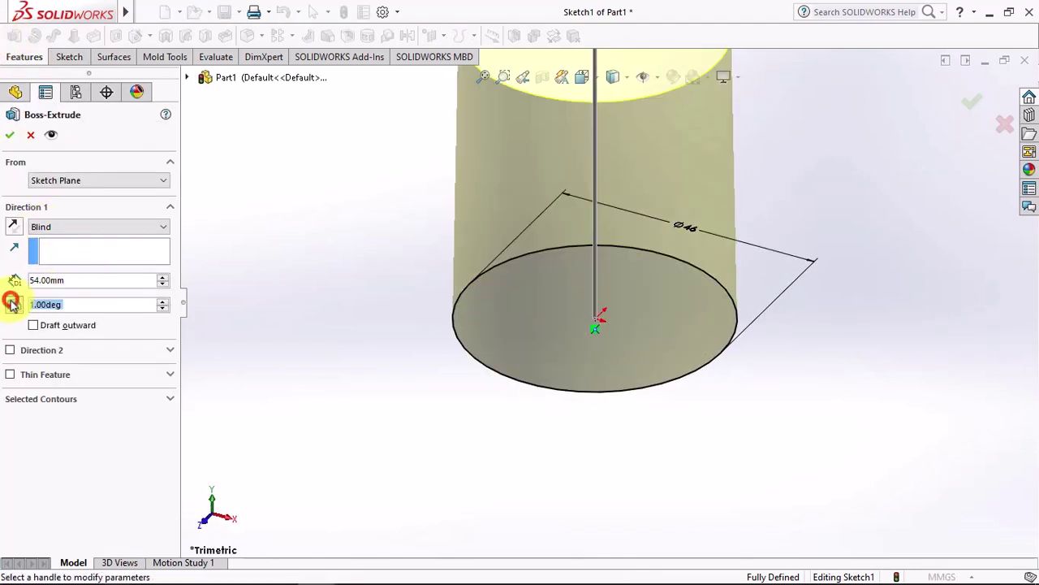
left_click(163, 301)
left_click(164, 301)
left_click(164, 301)
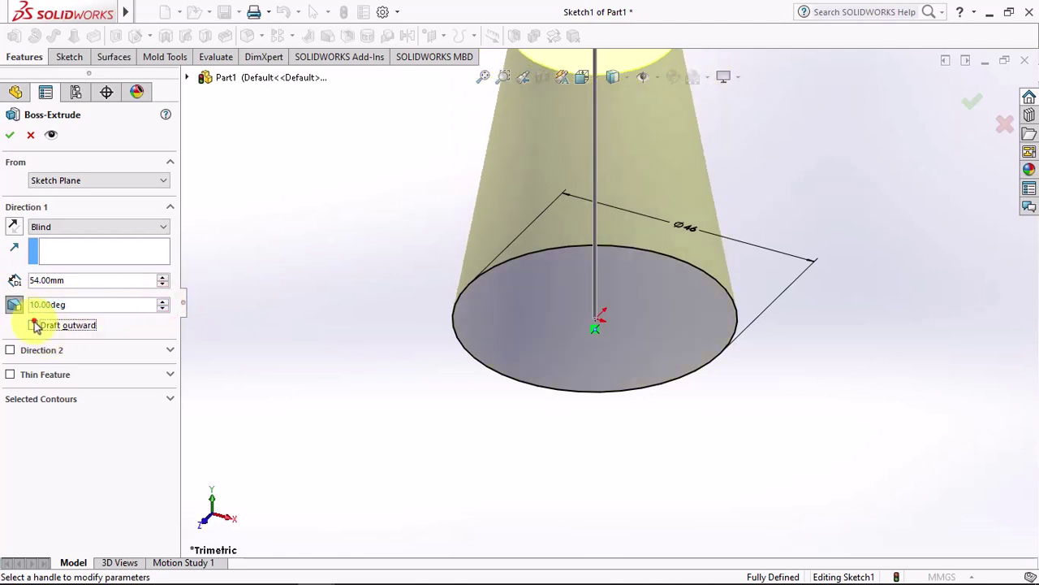
left_click(33, 325)
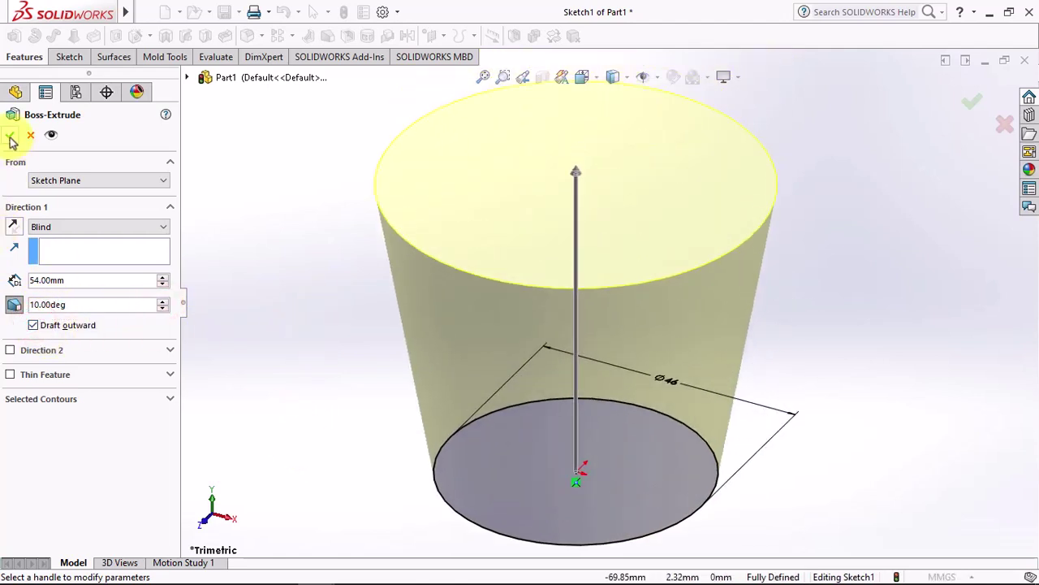
left_click(10, 138)
left_click(557, 244)
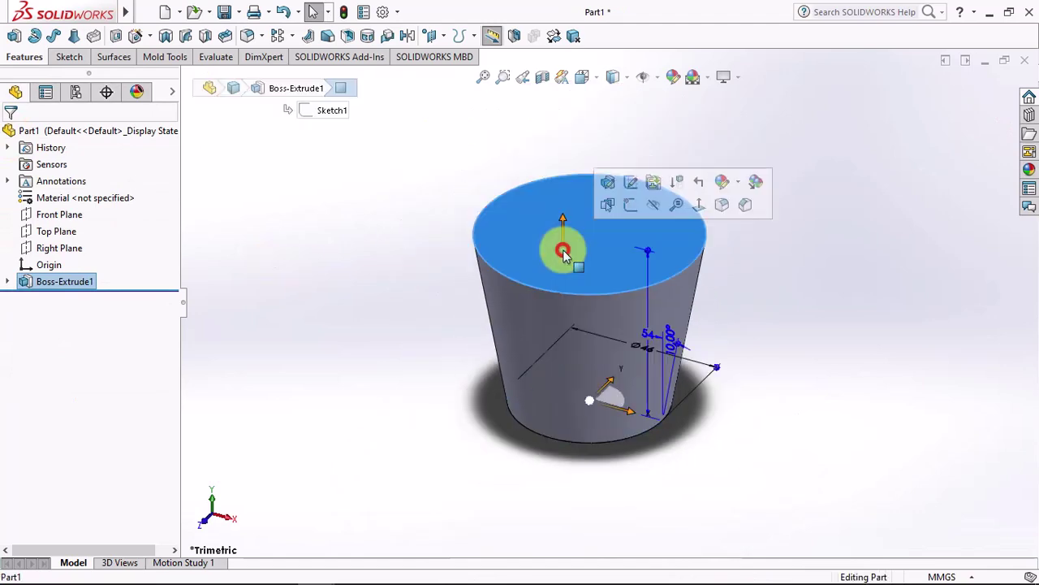
Sketch on the top face a circle offset 1.70 mm outward from its edge
left_click(626, 208)
left_click(464, 37)
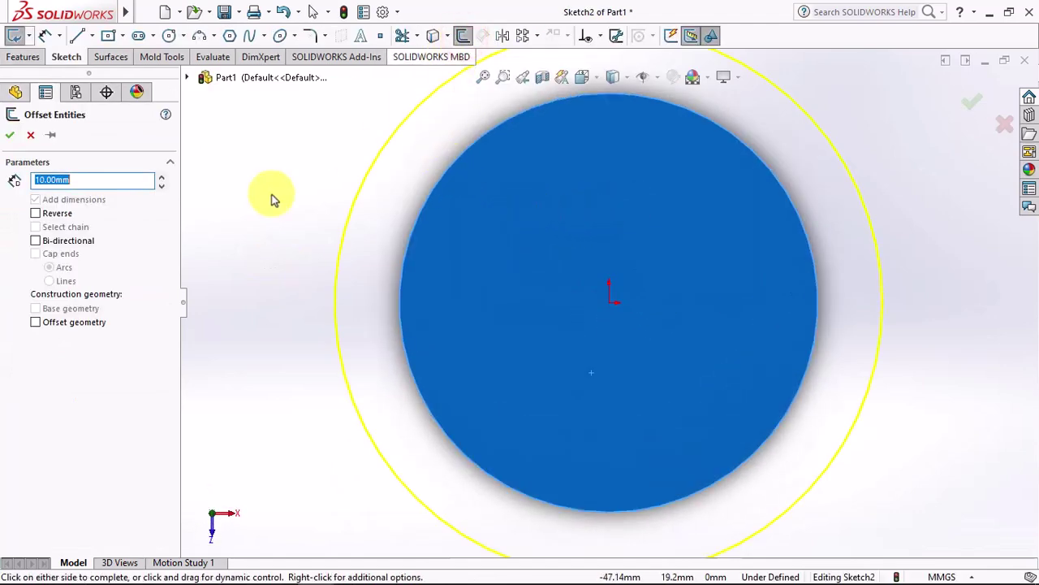
type("1.7")
key("Return")
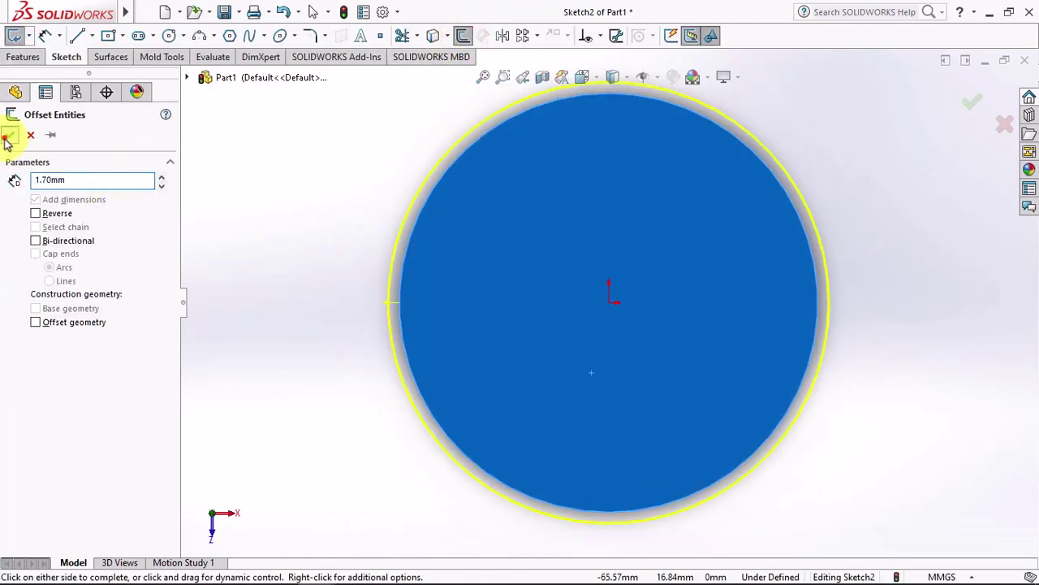
left_click(8, 135)
Extrude the offset circle 13 mm with an outward draft to form the rim
left_click(23, 56)
left_click(14, 36)
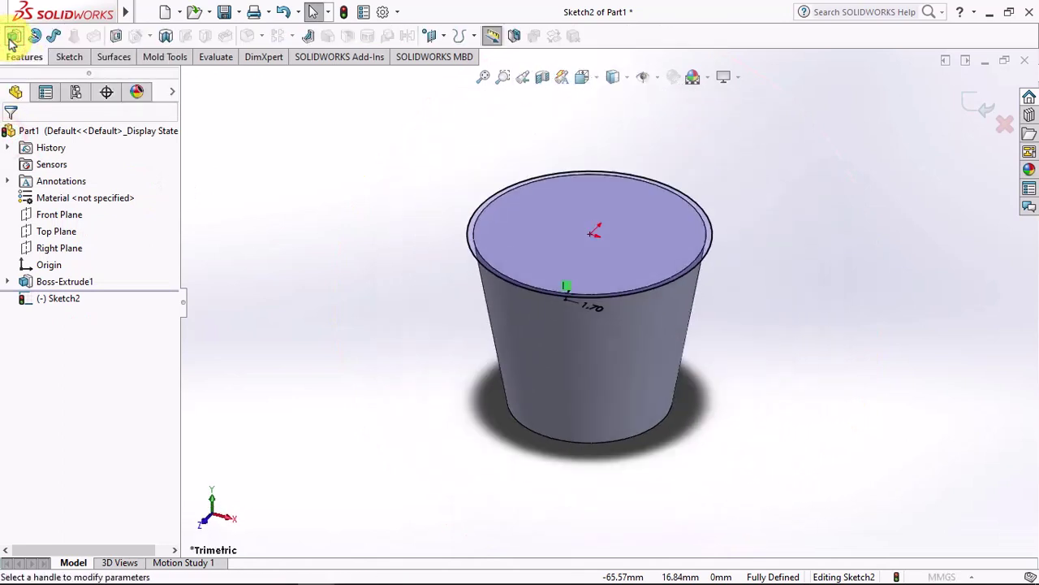
type("13")
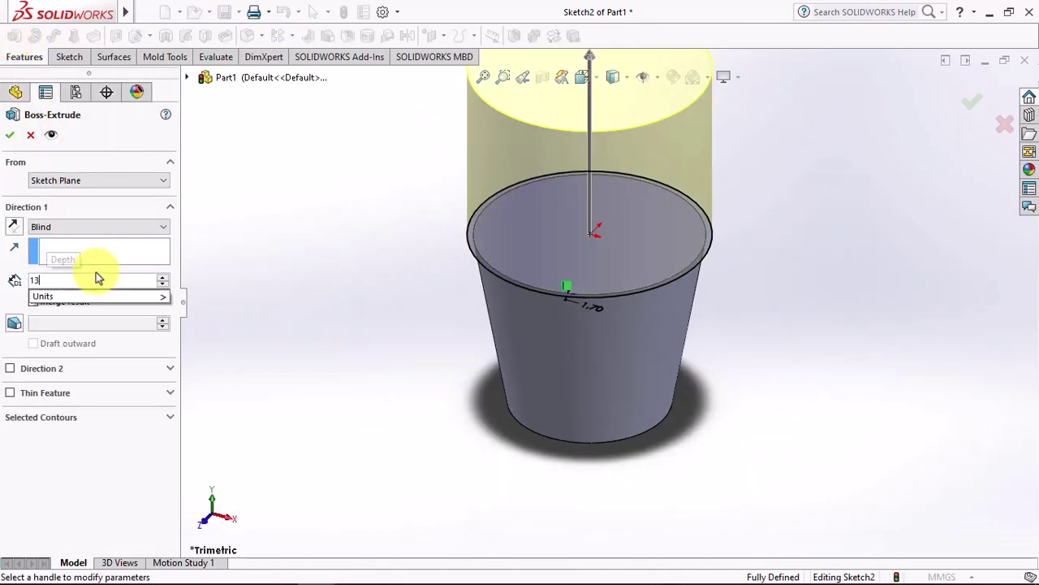
key("Tab")
left_click(14, 324)
left_click(32, 343)
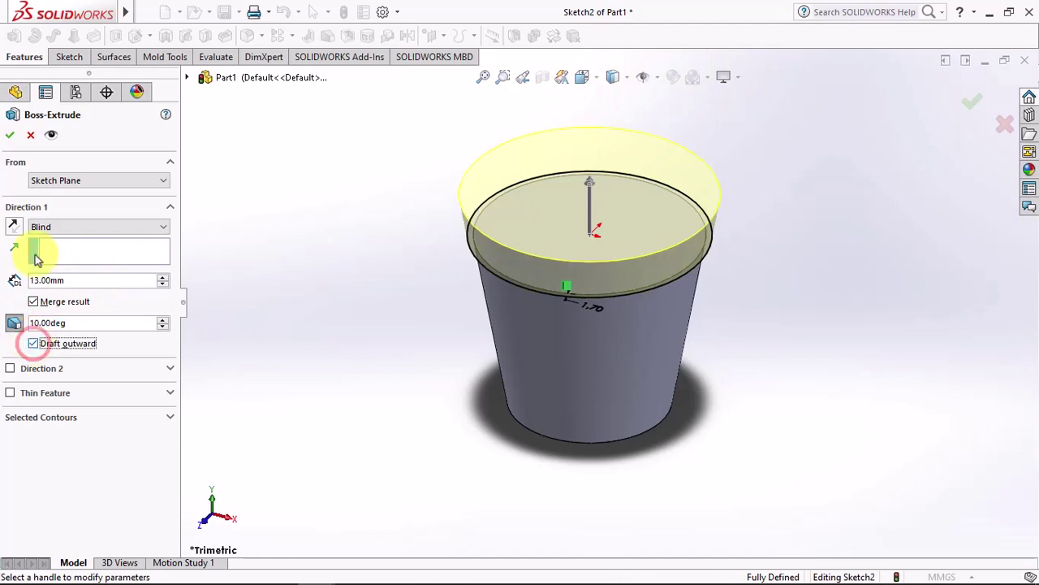
left_click(9, 136)
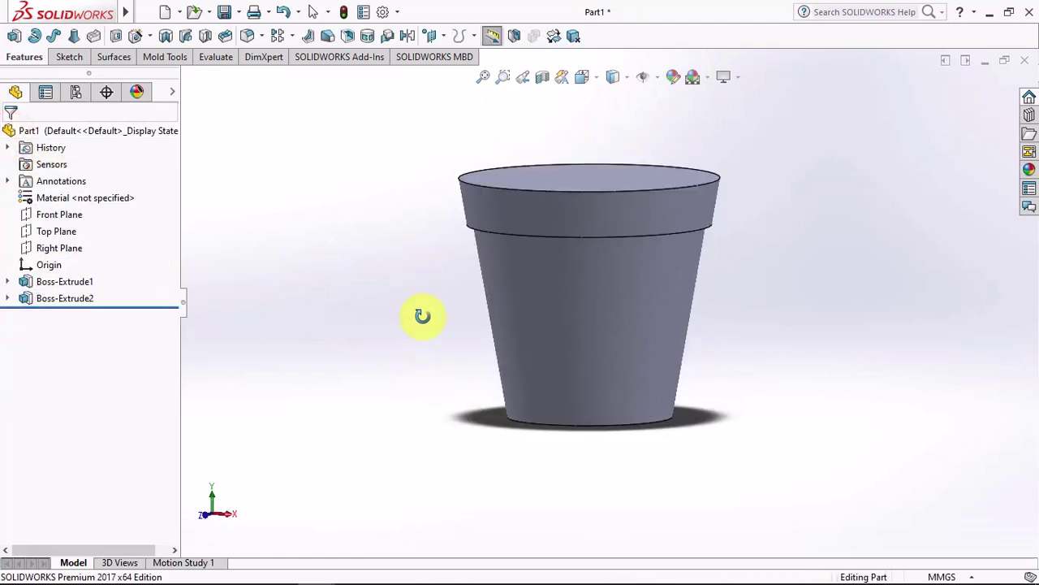
Fillet the edge under the rim with a 0.5 mm radius
left_click(247, 37)
type("0")
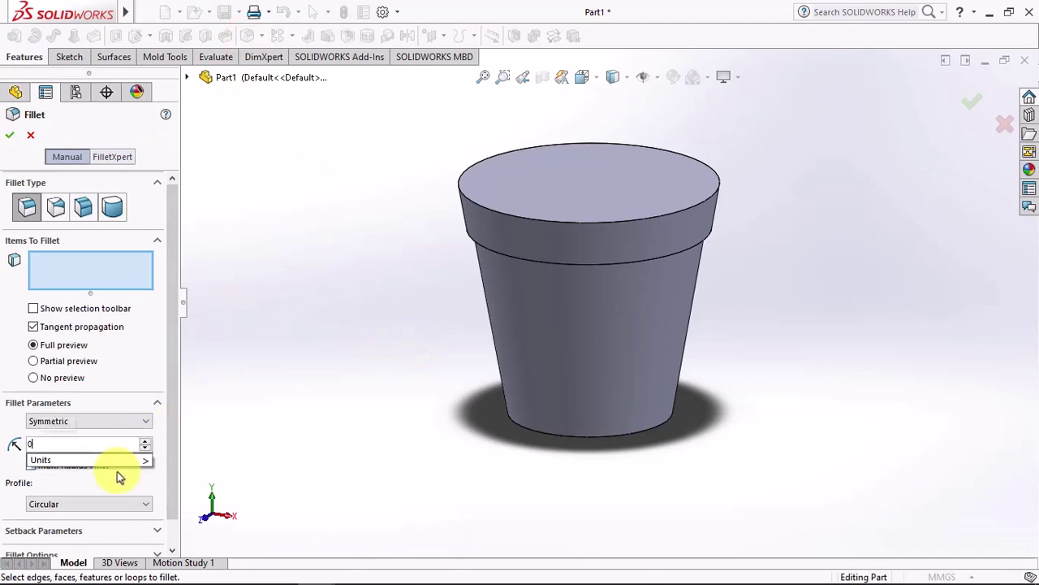
type(".5")
key("Return")
scroll(707, 253, "down", 4)
scroll(675, 200, "down", 2)
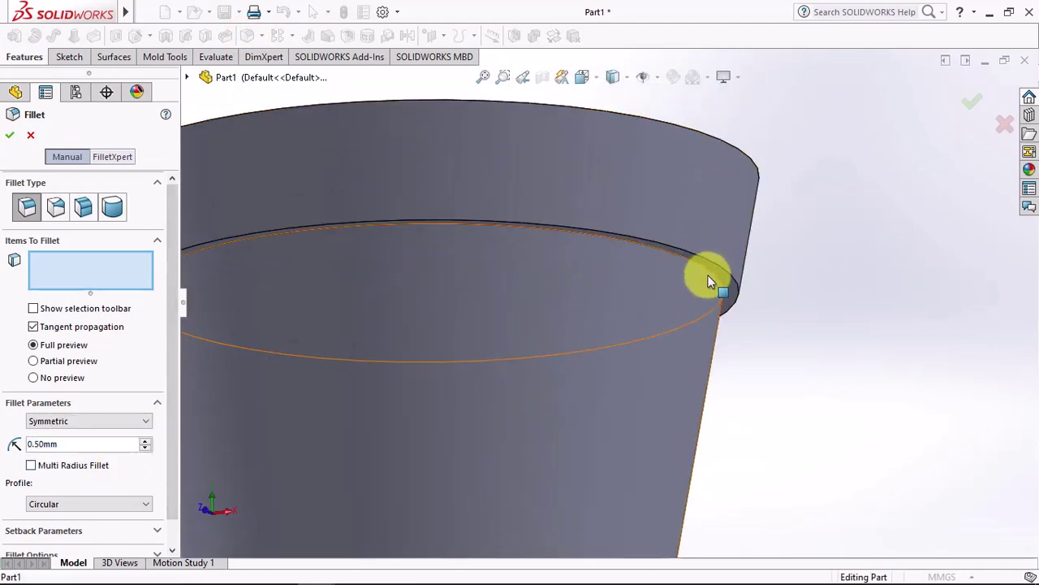
left_click(708, 280)
right_click(811, 240)
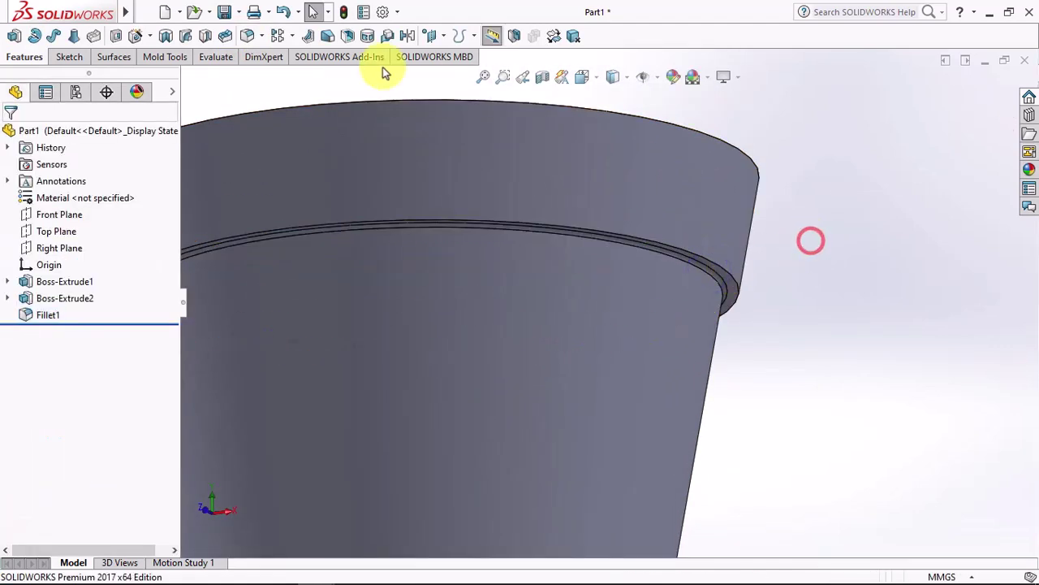
Add a second fillet on the adjacent edge under the rim
left_click(247, 38)
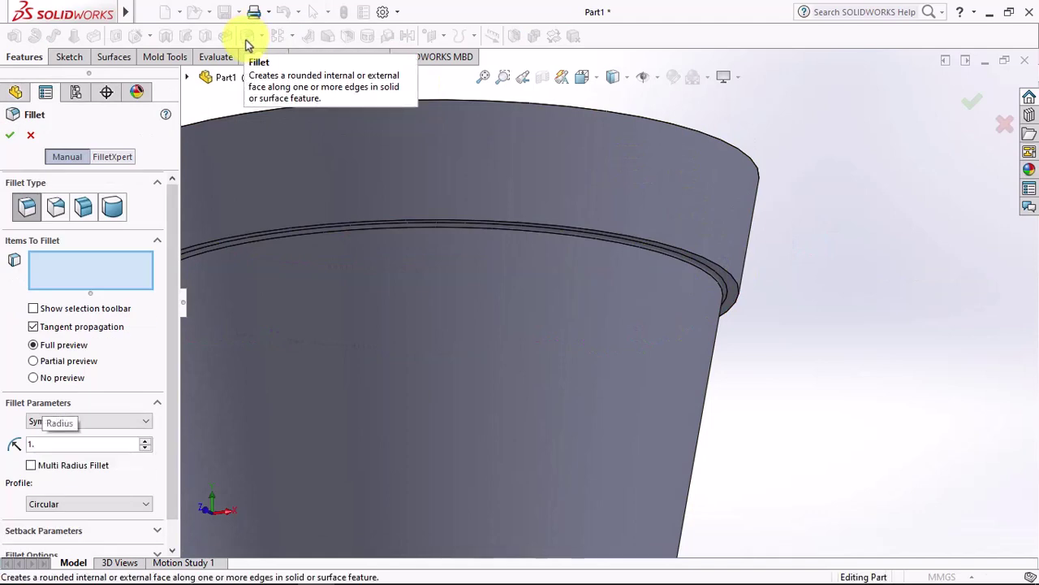
left_click(724, 271)
right_click(731, 271)
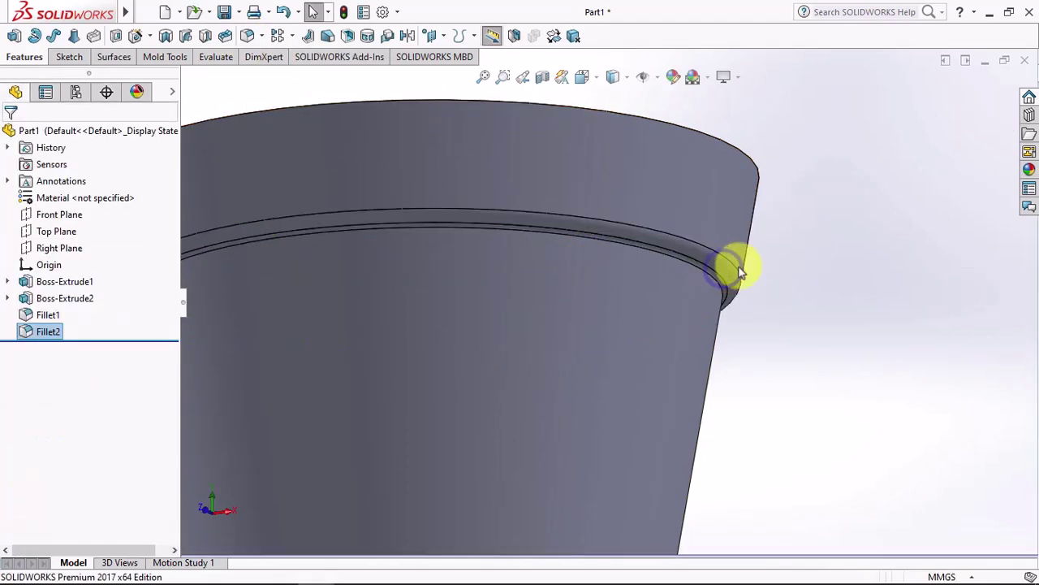
scroll(809, 256, "up", 5)
Sketch on the bottom face a circle offset 1.50 mm inward from its edge
scroll(809, 256, "up", 3)
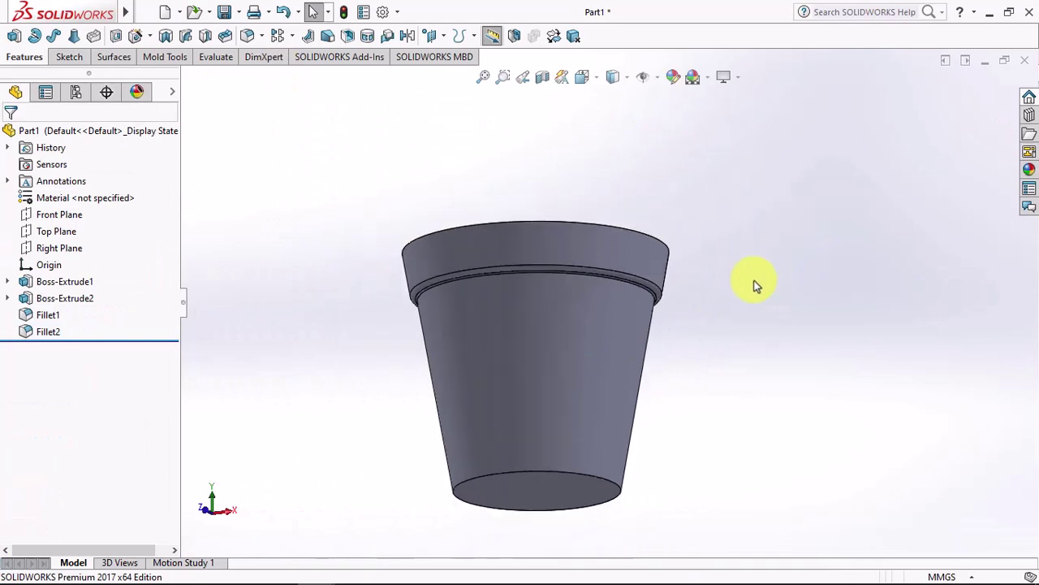
mouse_move(754, 284)
middle_mouse_down()
mouse_move(737, 360)
mouse_move(752, 244)
middle_mouse_up()
left_click(563, 494)
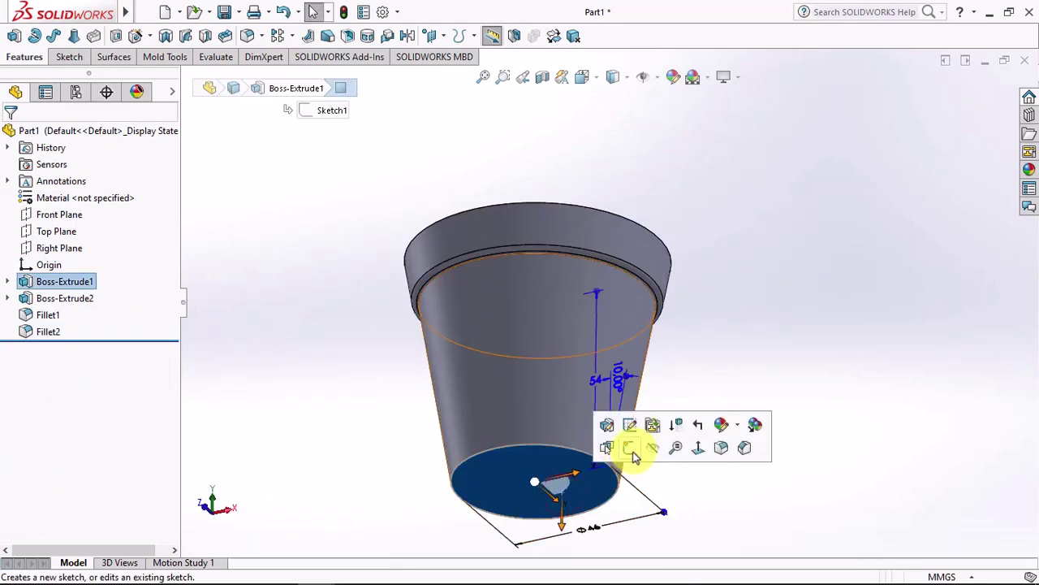
left_click(626, 446)
left_click(458, 38)
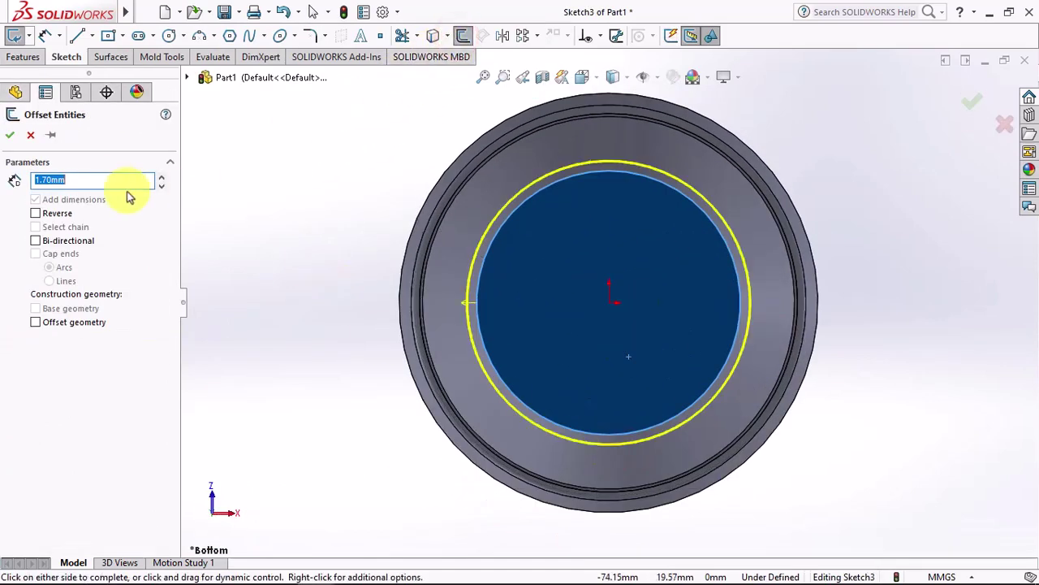
type("1.5")
key("Return")
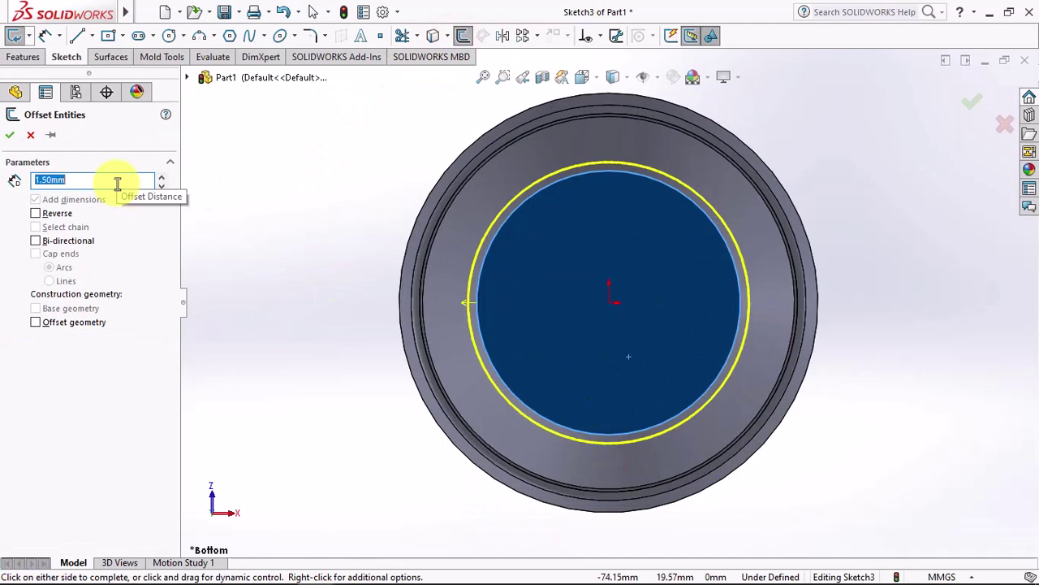
left_click(35, 214)
left_click(13, 135)
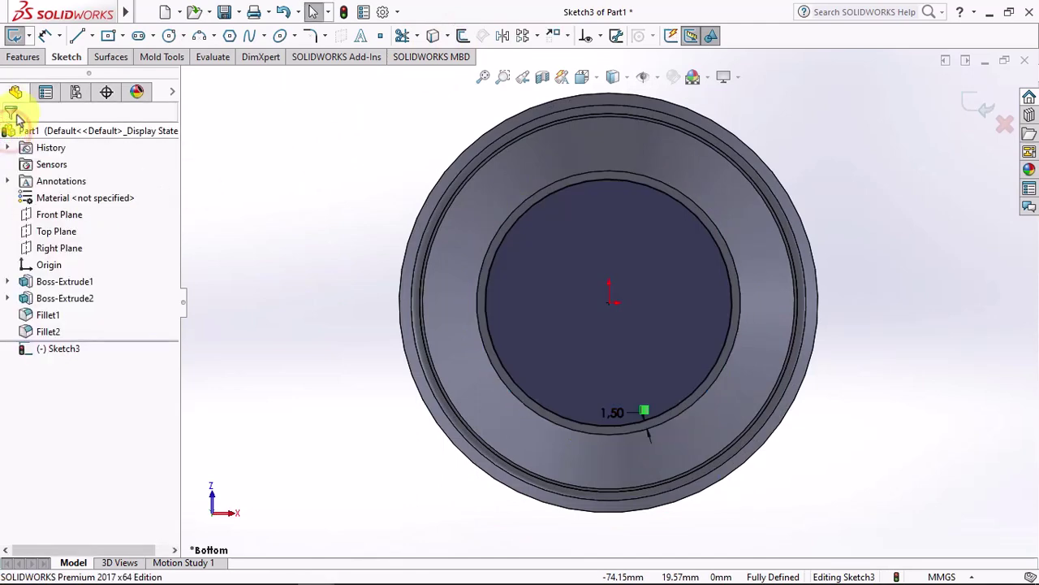
Start a 1.50 mm deep extruded cut of the offset circle into the base
left_click(18, 59)
left_click(116, 43)
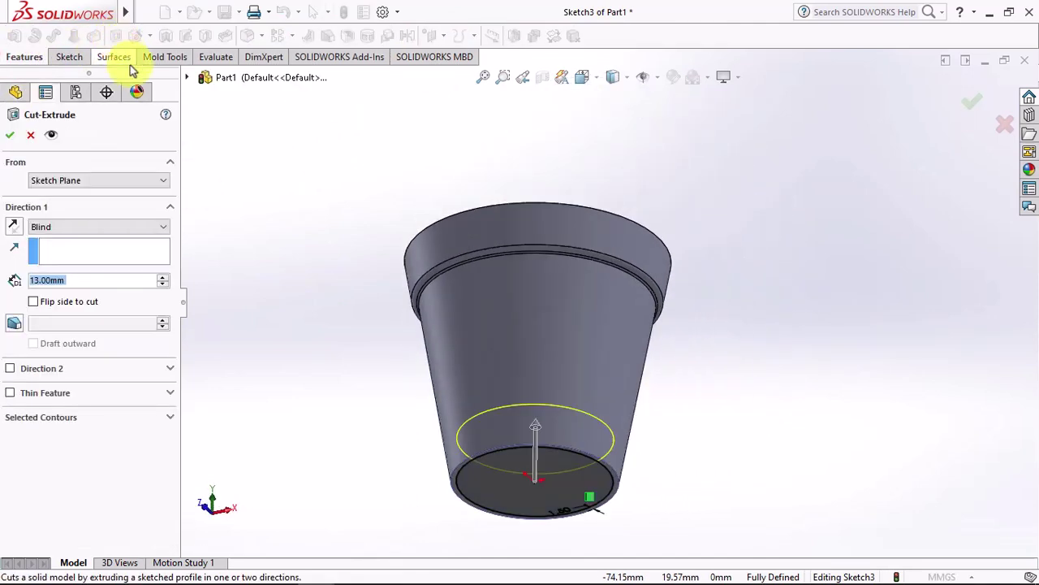
type("1.5")
key("Return")
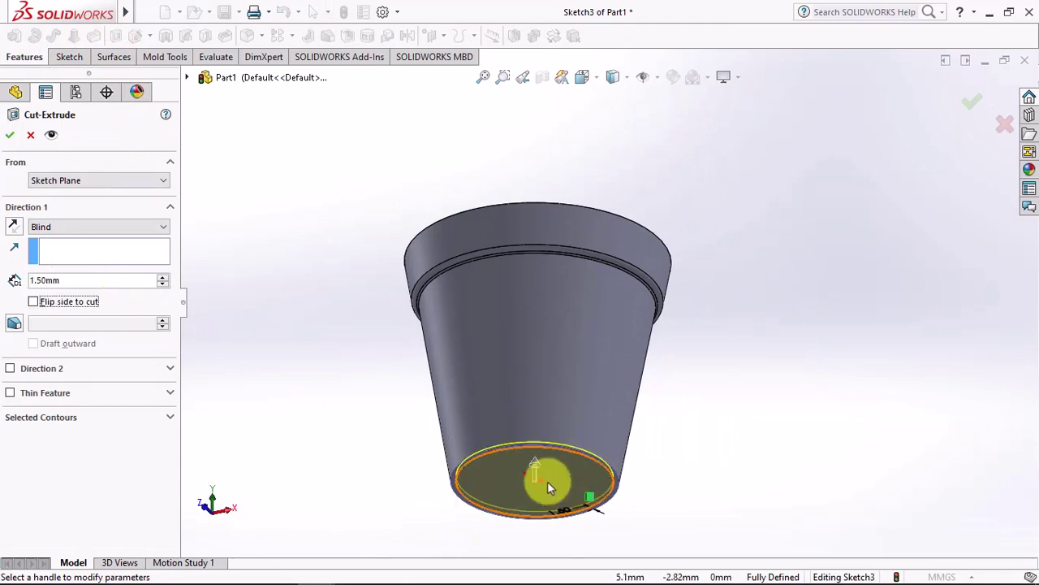
scroll(547, 481, "down", 3)
middle_click_drag(492, 451, 485, 525)
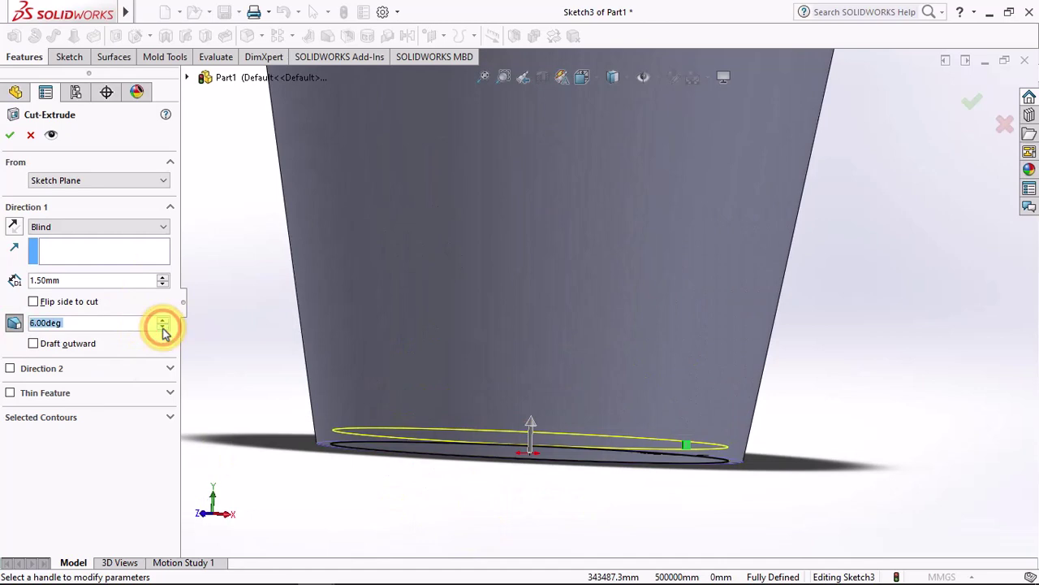
Accept the recess cut and orbit to view the recessed bottom
left_click(11, 136)
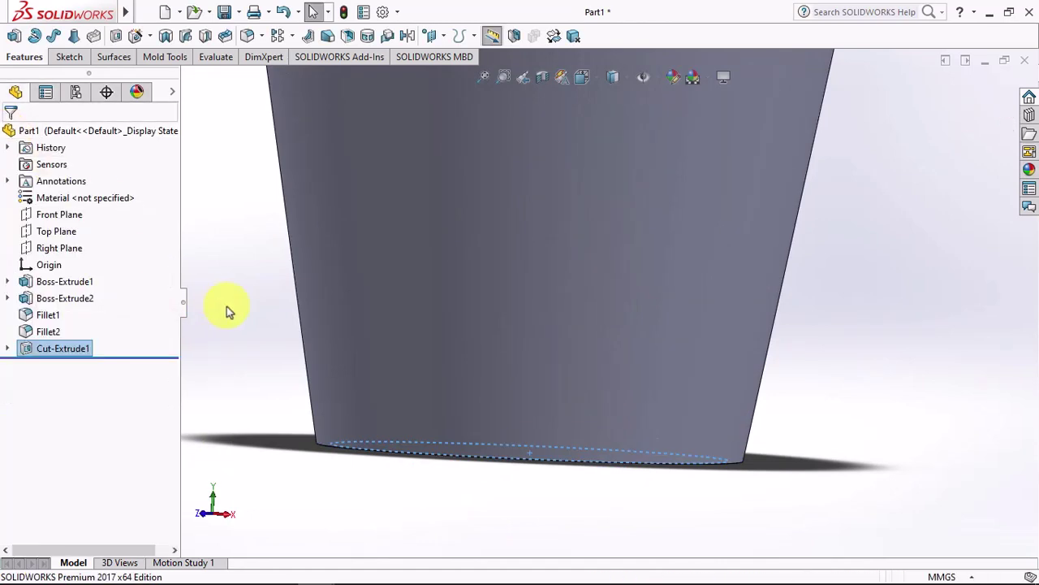
mouse_move(225, 301)
middle_mouse_down()
mouse_move(271, 301)
mouse_move(271, 267)
mouse_move(268, 309)
mouse_move(337, 321)
mouse_move(390, 239)
middle_mouse_up()
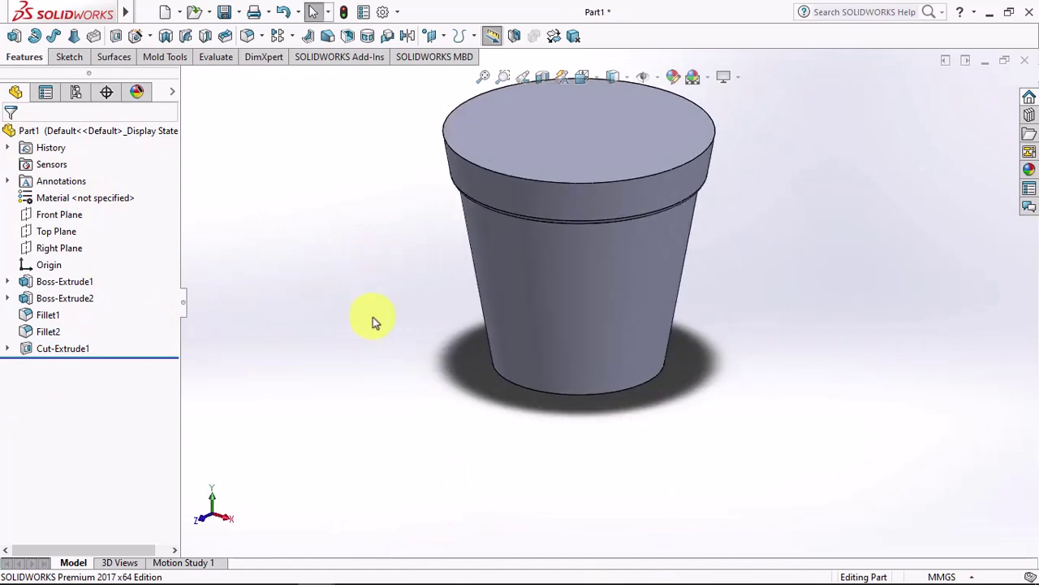
middle_click_drag(373, 316, 339, 393, "ctrl")
Shell the pot to 1.00 mm walls with the top face removed
left_click(349, 41)
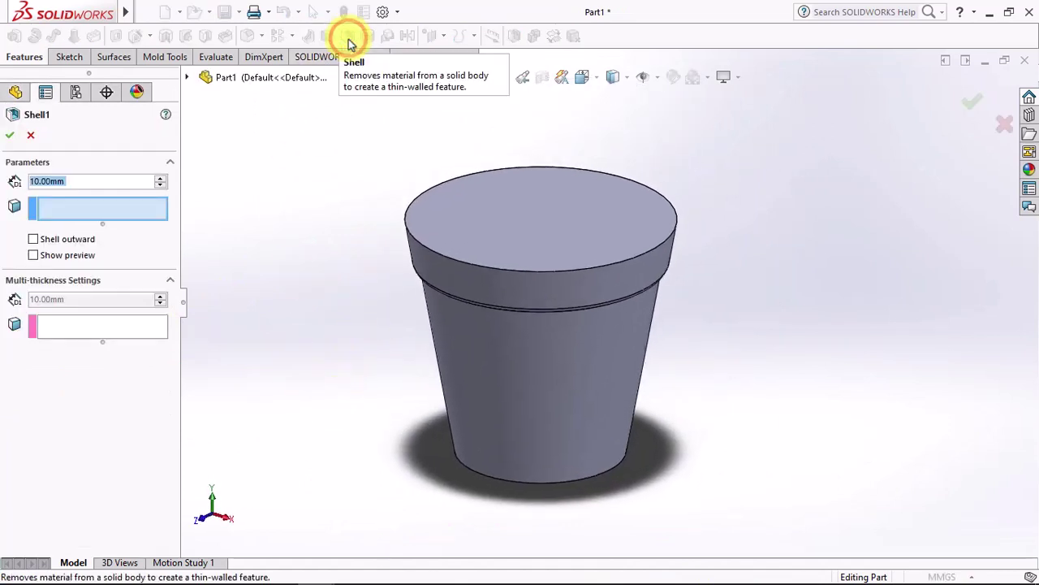
left_click(33, 256)
left_click(487, 240)
middle_click_drag(486, 239, 488, 209)
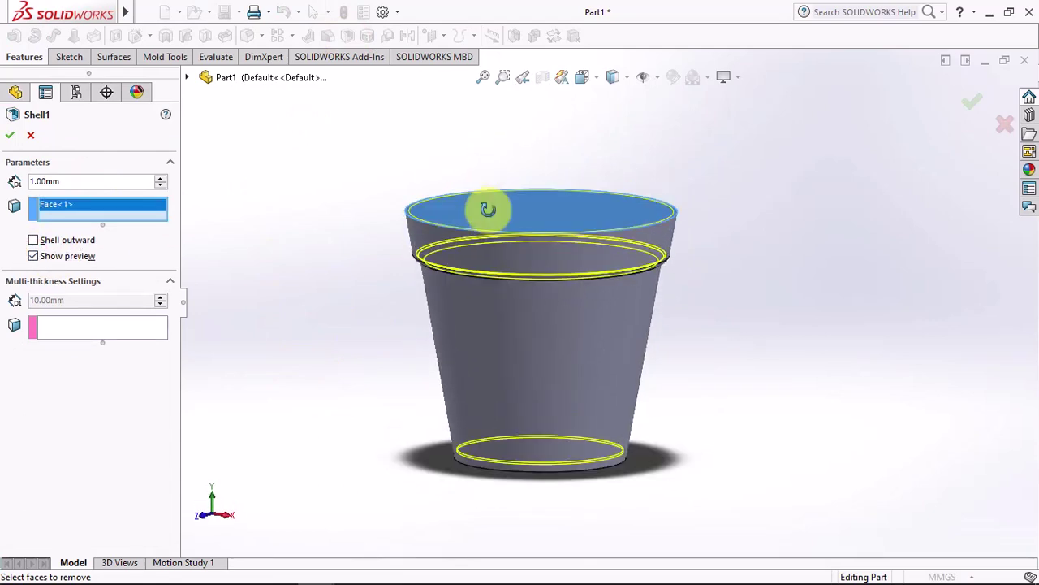
key("Return")
mouse_move(296, 194)
middle_mouse_down()
mouse_move(344, 121)
mouse_move(360, 260)
middle_mouse_up()
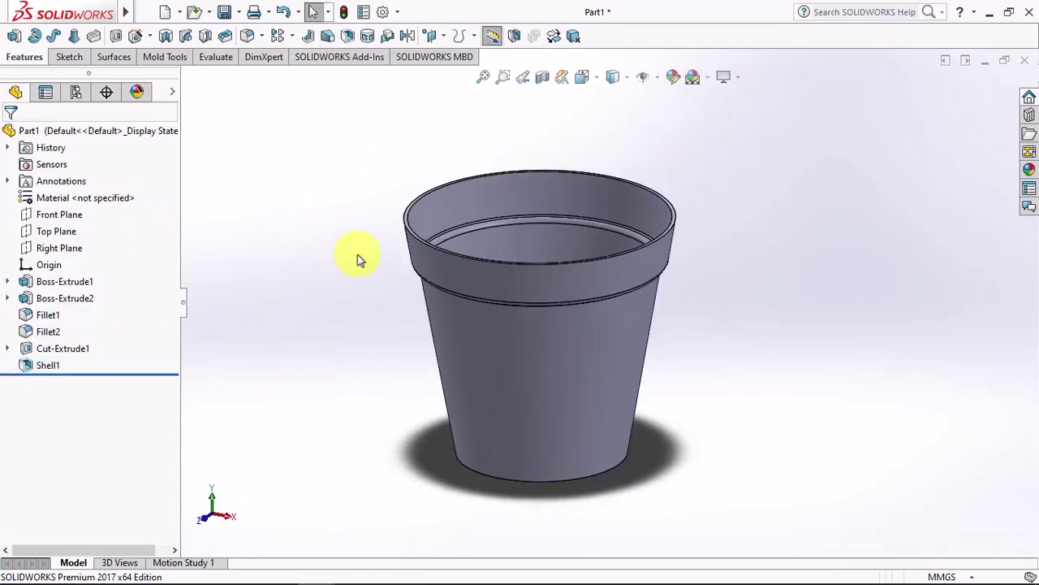
Show a Front Plane section view and zoom into the cut interior
left_click(543, 79)
left_click(18, 135)
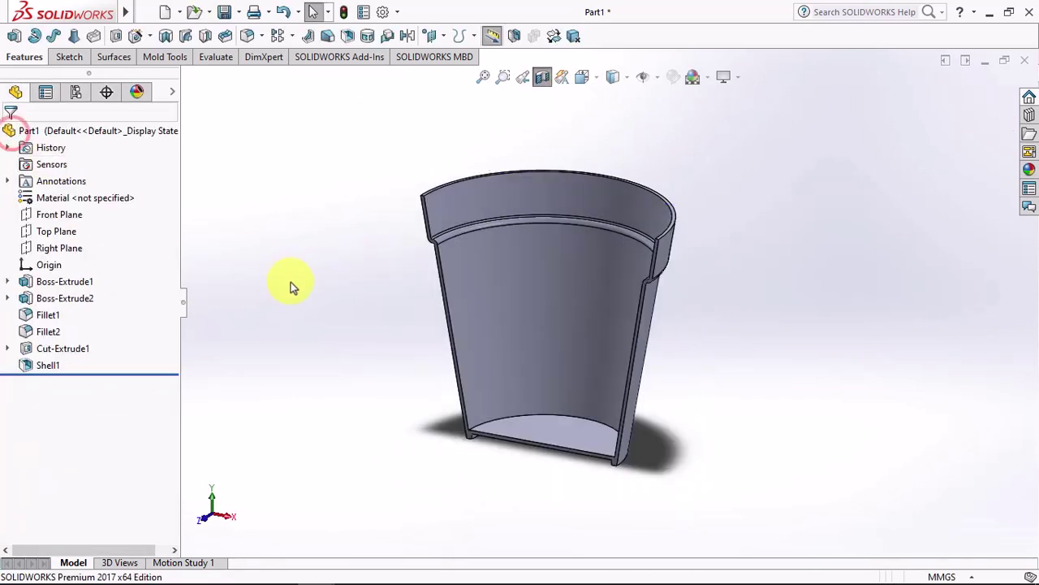
mouse_move(290, 281)
middle_mouse_down()
mouse_move(332, 209)
mouse_move(332, 282)
middle_mouse_up()
scroll(466, 449, "down", 5)
scroll(467, 449, "down", 2)
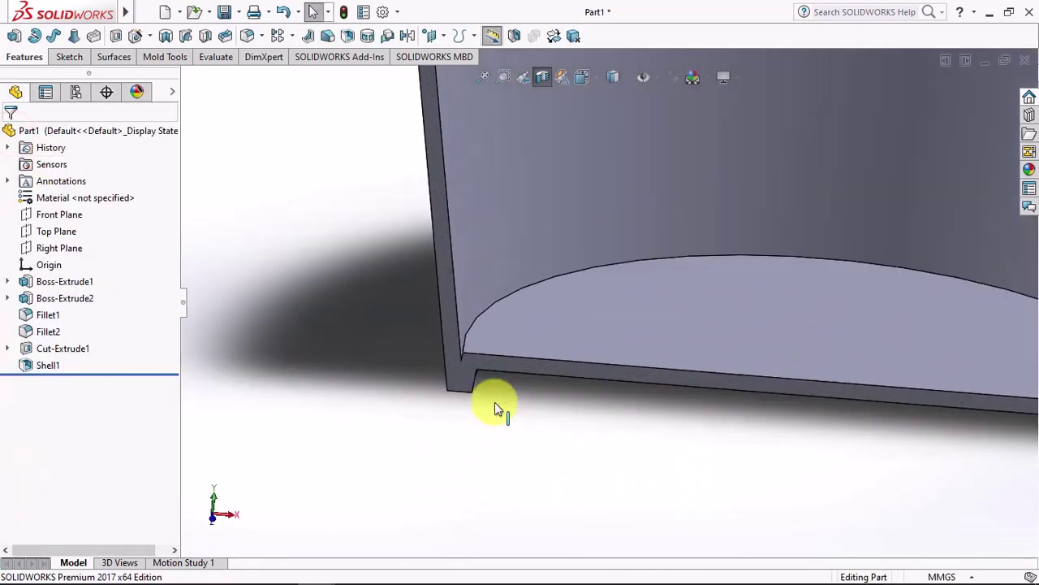
scroll(494, 411, "down", 2)
scroll(506, 372, "down", 1)
Delete the inner fillet face at the bottom corner, then view the whole cup
left_click(113, 57)
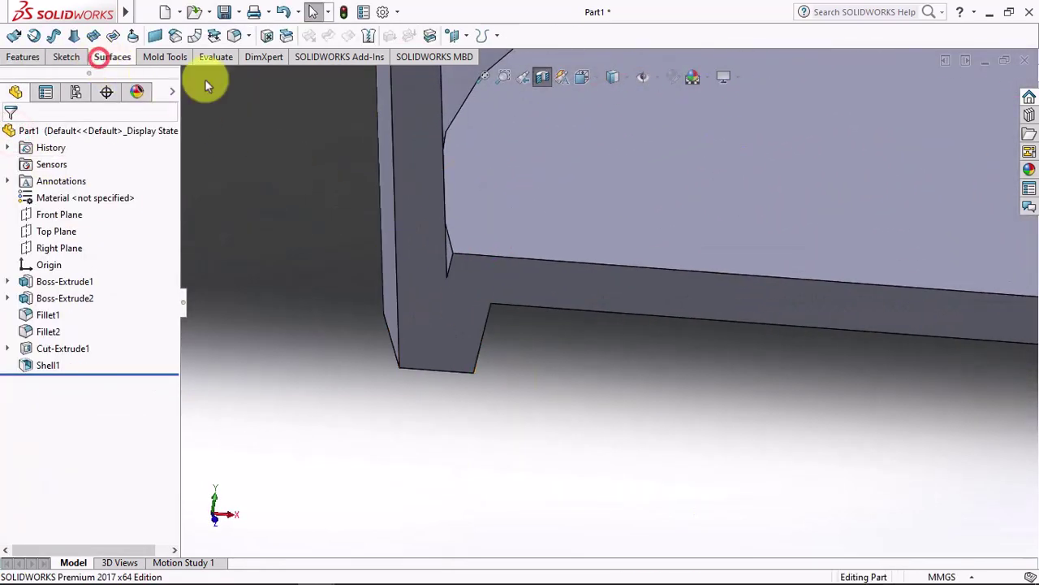
left_click(267, 36)
scroll(464, 244, "down", 2)
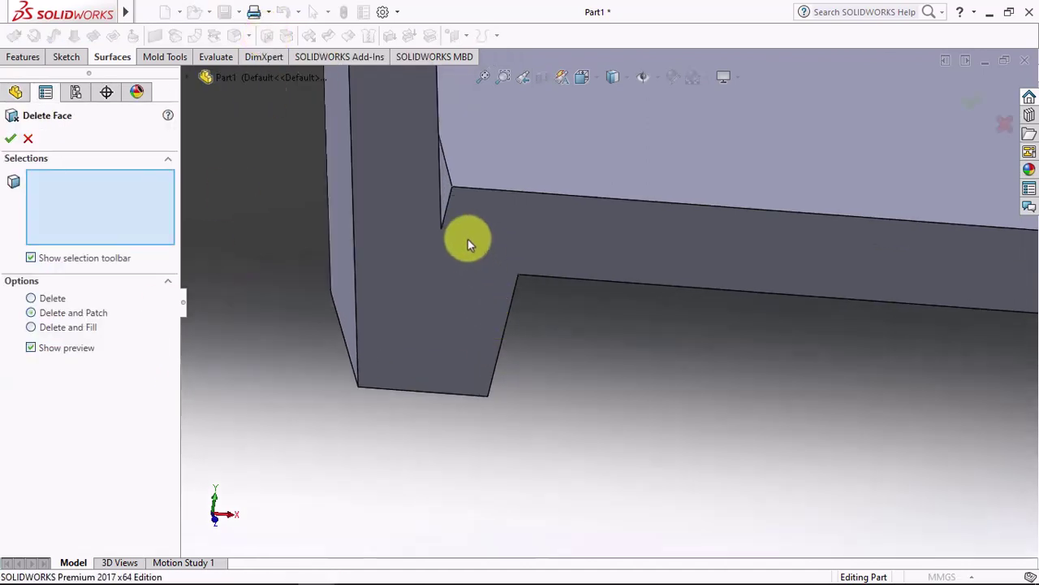
left_click(446, 190)
key("Return")
scroll(460, 243, "up", 2)
scroll(453, 257, "up", 1)
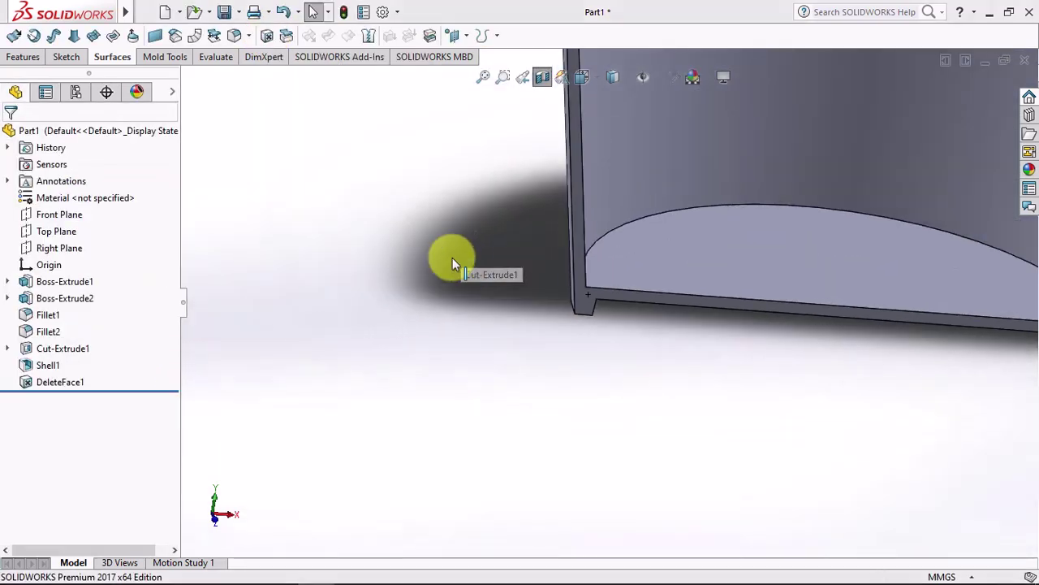
scroll(407, 275, "up", 1)
scroll(452, 301, "up", 1)
middle_click_drag(452, 301, 413, 293)
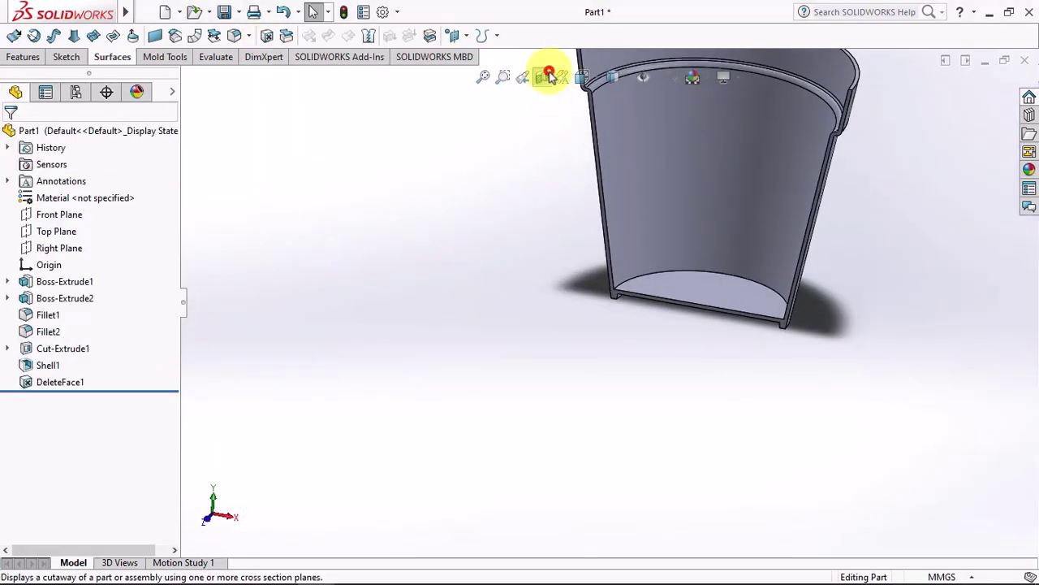
mouse_move(540, 106)
middle_mouse_down()
mouse_move(533, 197)
mouse_move(445, 296)
mouse_move(417, 305)
middle_mouse_up()
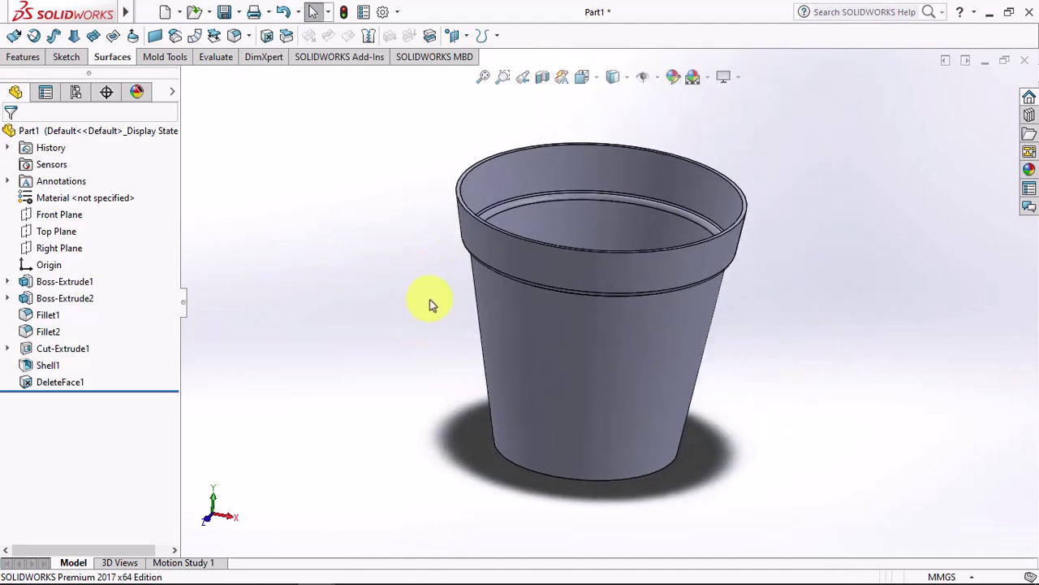
Sketch on the top rim a copy of the outer rim edge and offset it
scroll(488, 210, "down", 3)
left_click(455, 186)
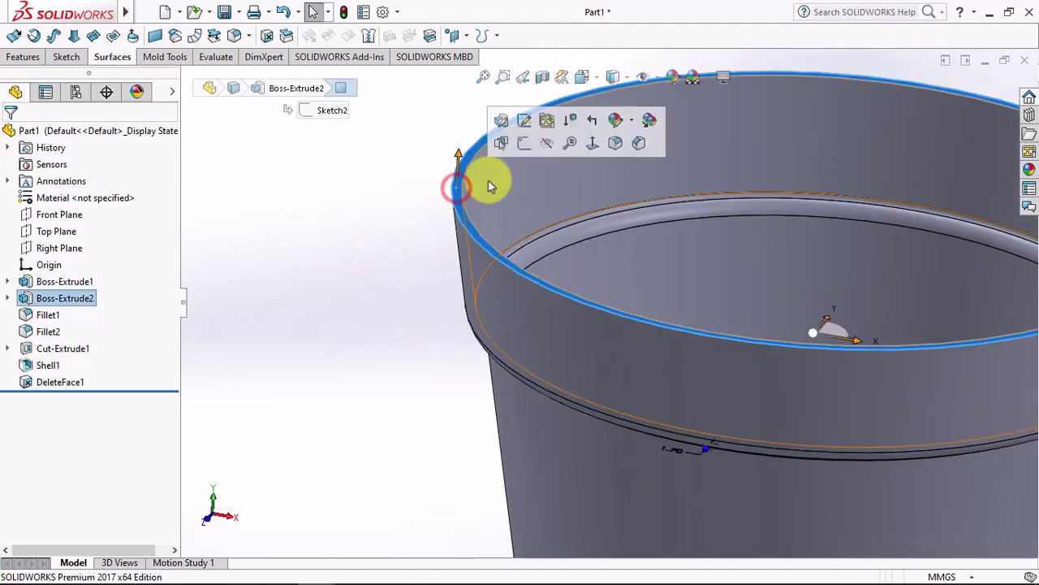
left_click(513, 146)
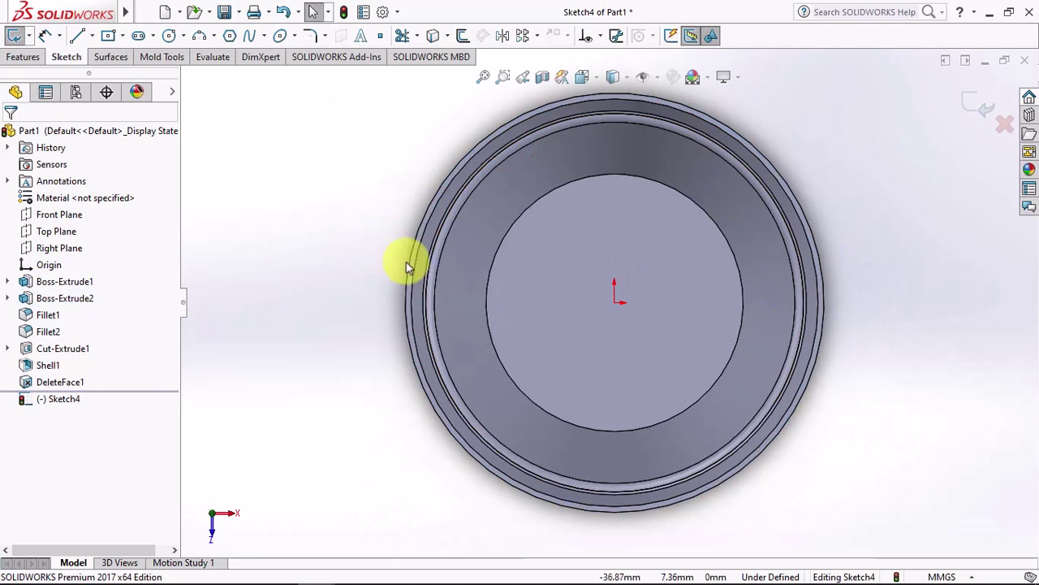
left_click(413, 266)
left_click(433, 35)
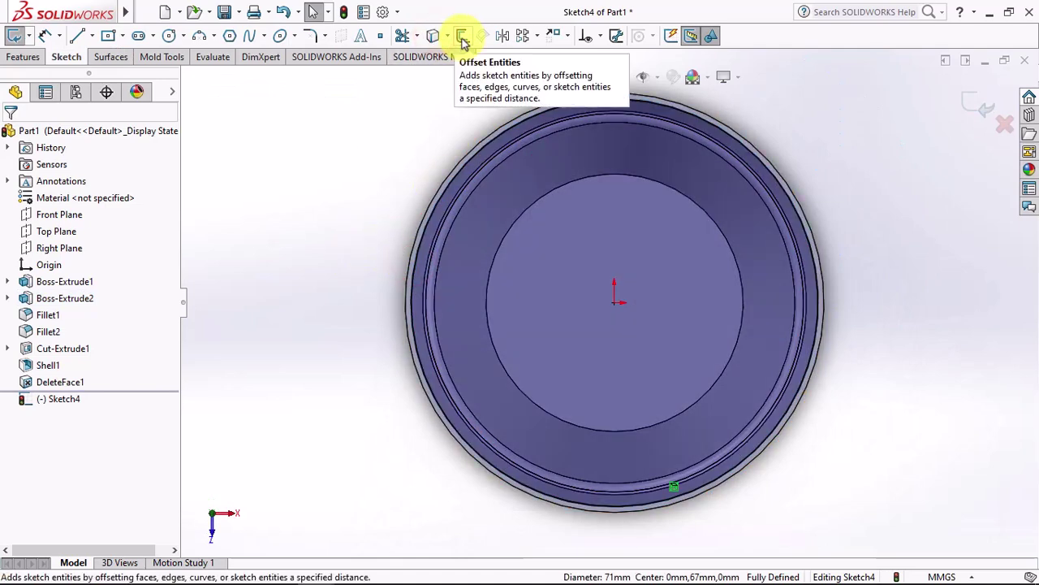
left_click(462, 36)
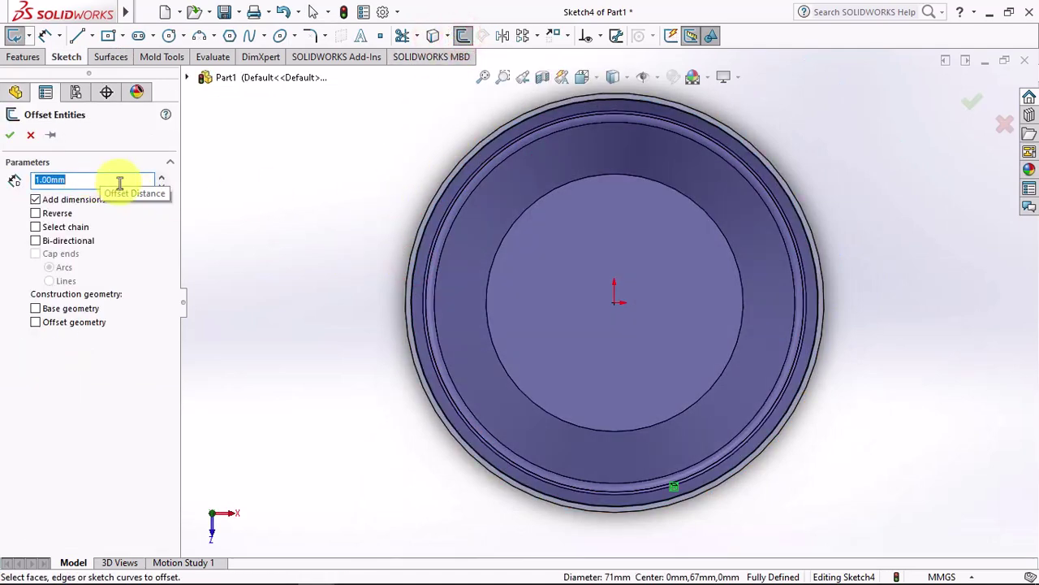
left_click(403, 286)
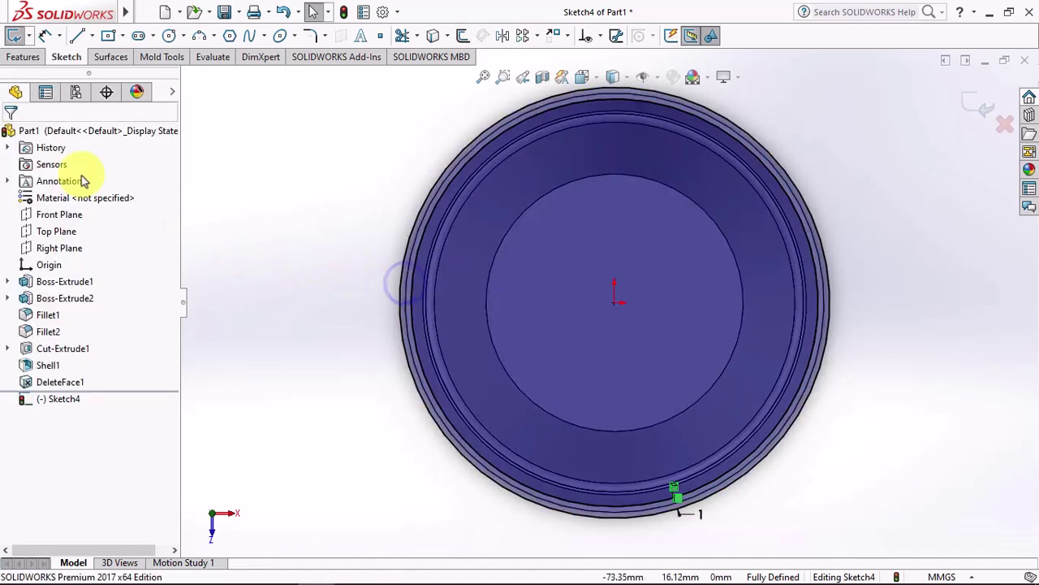
Extrude the rim sketch 1.20 mm with a 2° outward draft into a lip
left_click(23, 59)
left_click(13, 41)
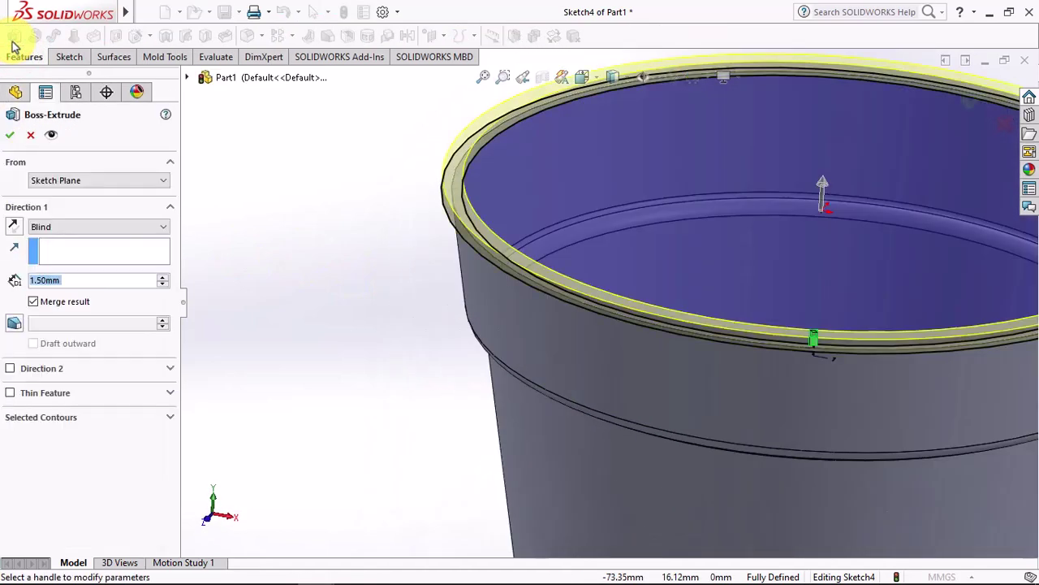
left_click(13, 230)
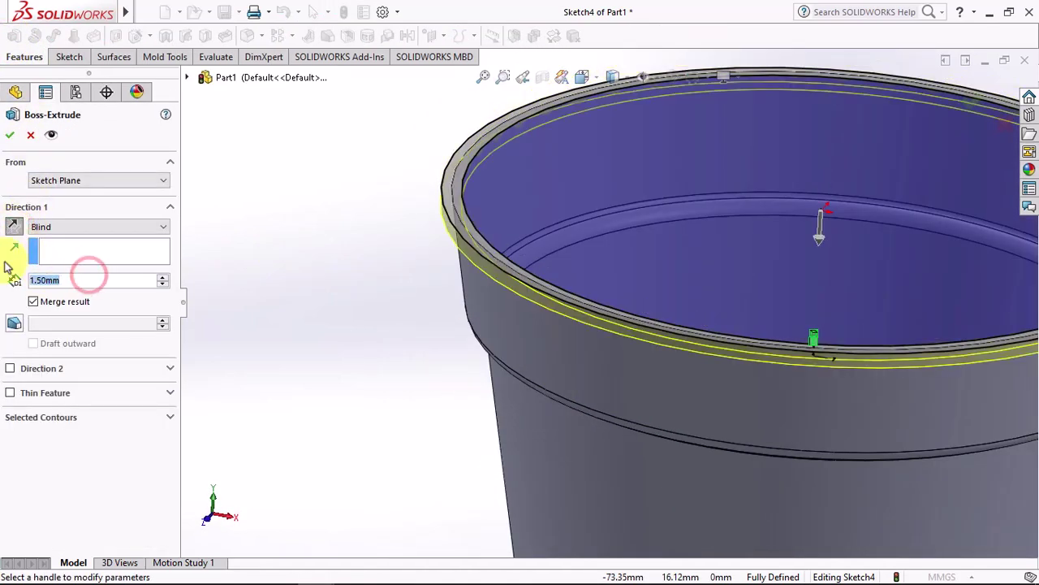
type("1.2")
key("Return")
scroll(498, 268, "down", 2)
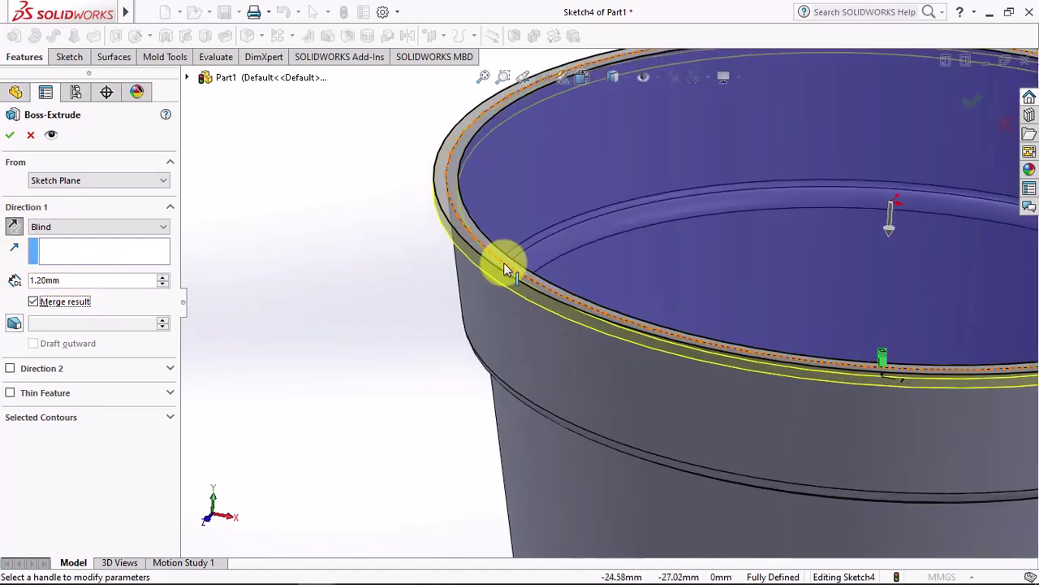
scroll(487, 204, "down", 3)
left_click(14, 325)
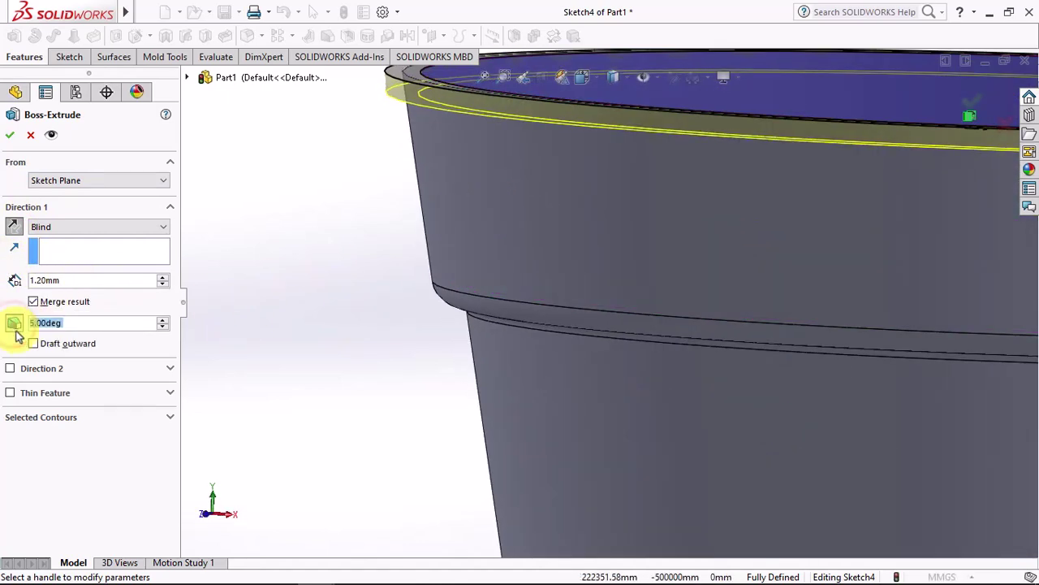
left_click(34, 344)
triple_click(163, 328)
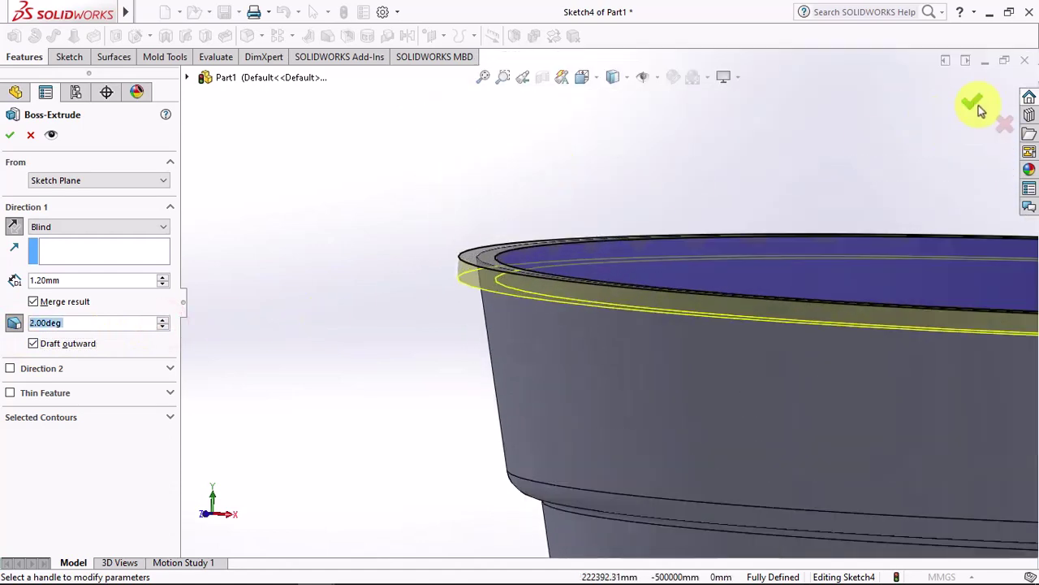
left_click(974, 104)
middle_click_drag(788, 155, 618, 173)
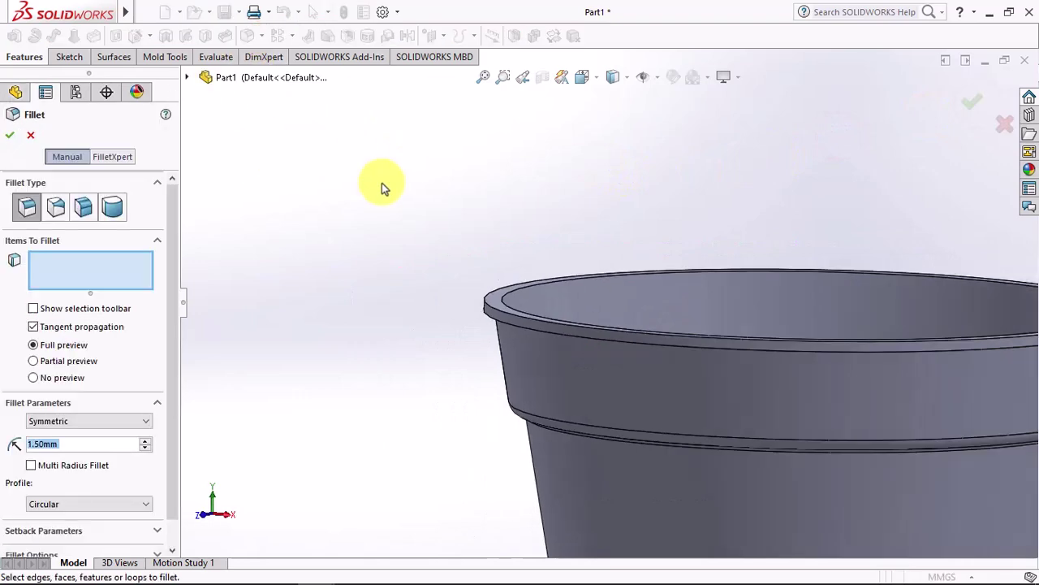
Fillet the cup's rim edge with a 1 mm radius
middle_click_drag(381, 183, 376, 222)
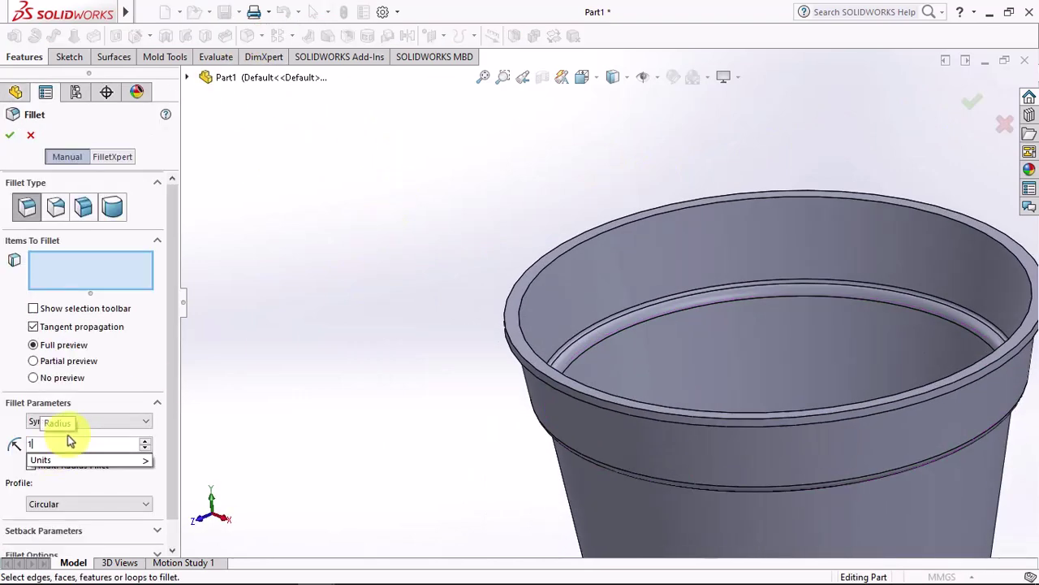
left_click(564, 253)
key("Return")
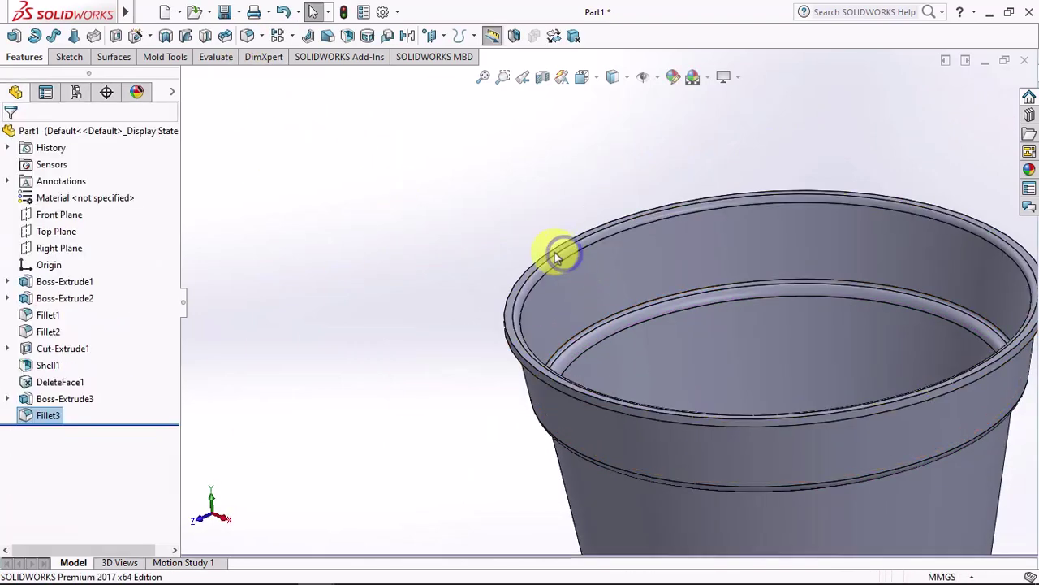
left_click(495, 235)
Fillet two more rim edges with a 0.5 mm radius
left_click(245, 35)
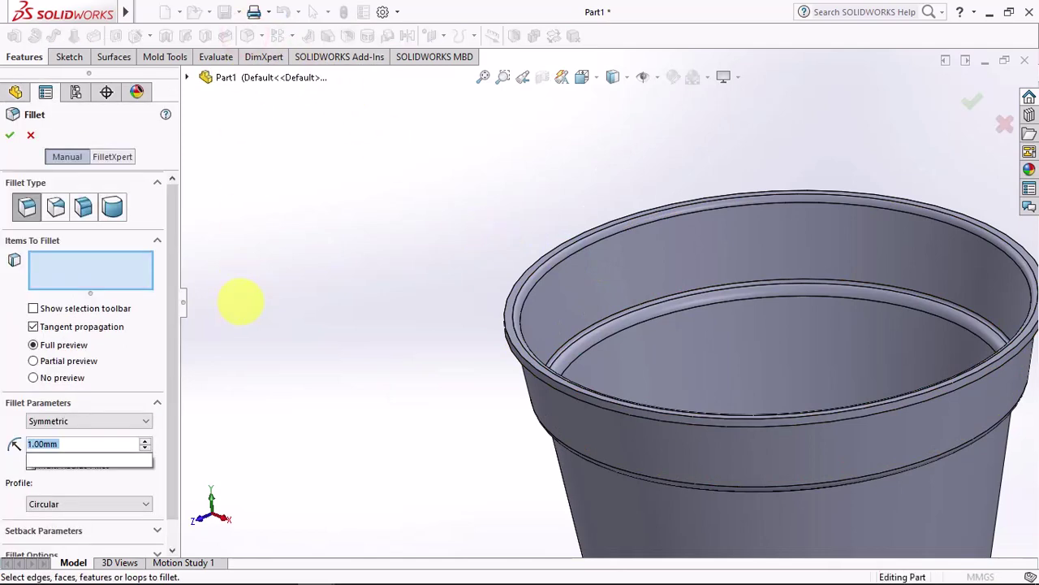
left_click(516, 349)
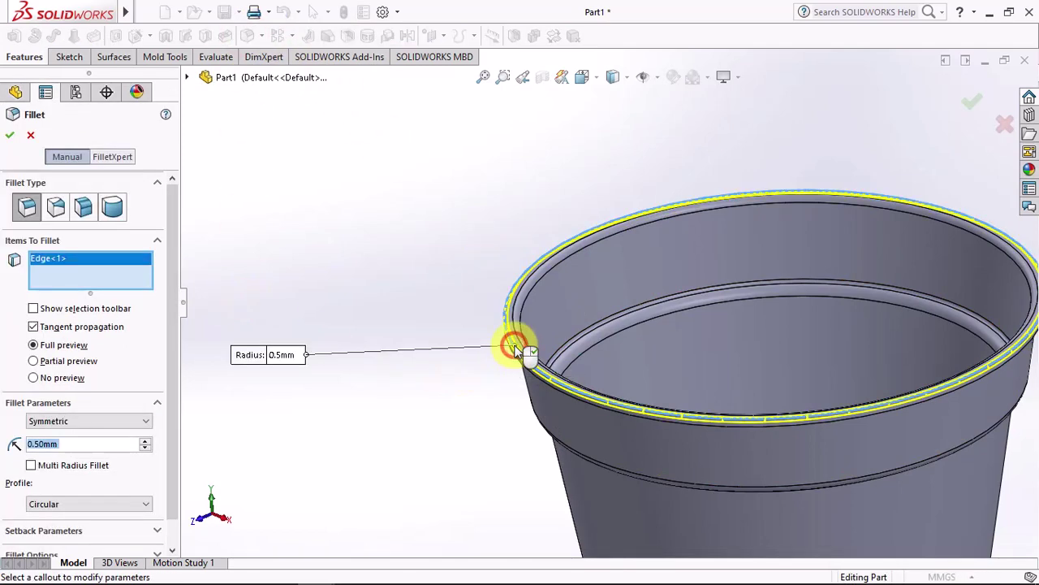
scroll(536, 351, "down", 3)
scroll(535, 350, "down", 2)
left_click(534, 335)
key("Return")
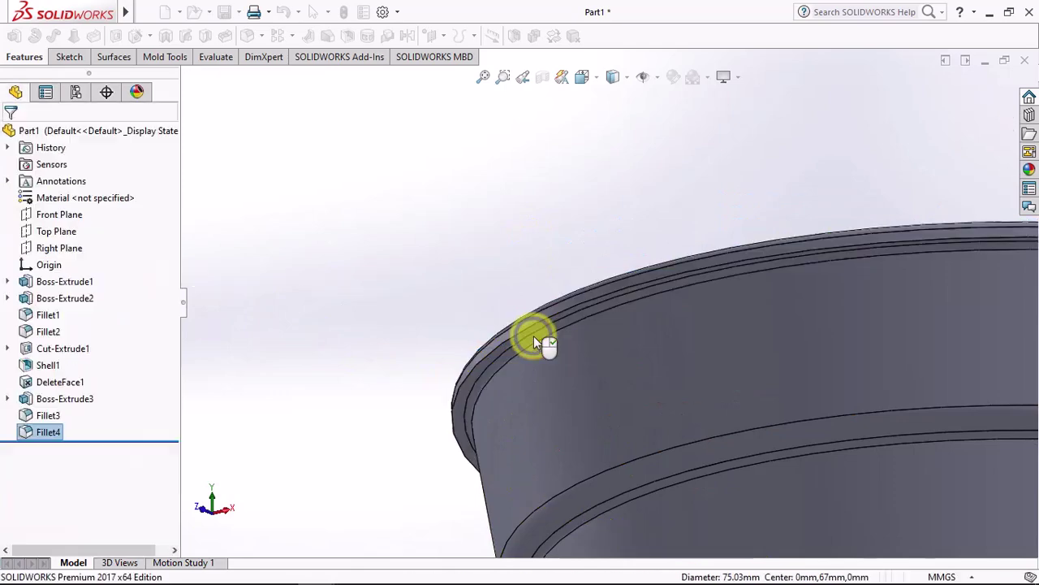
scroll(538, 301, "up", 5)
Inspect the rounded rim profile in a Front Plane section view, then turn it off
left_click(542, 77)
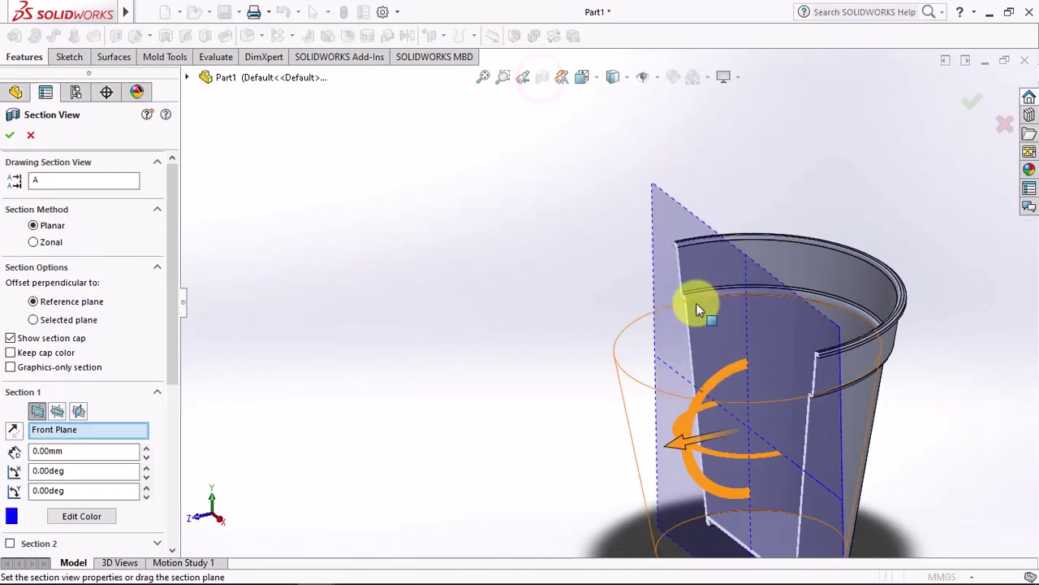
scroll(696, 301, "down", 3)
scroll(750, 227, "down", 2)
left_click(972, 106)
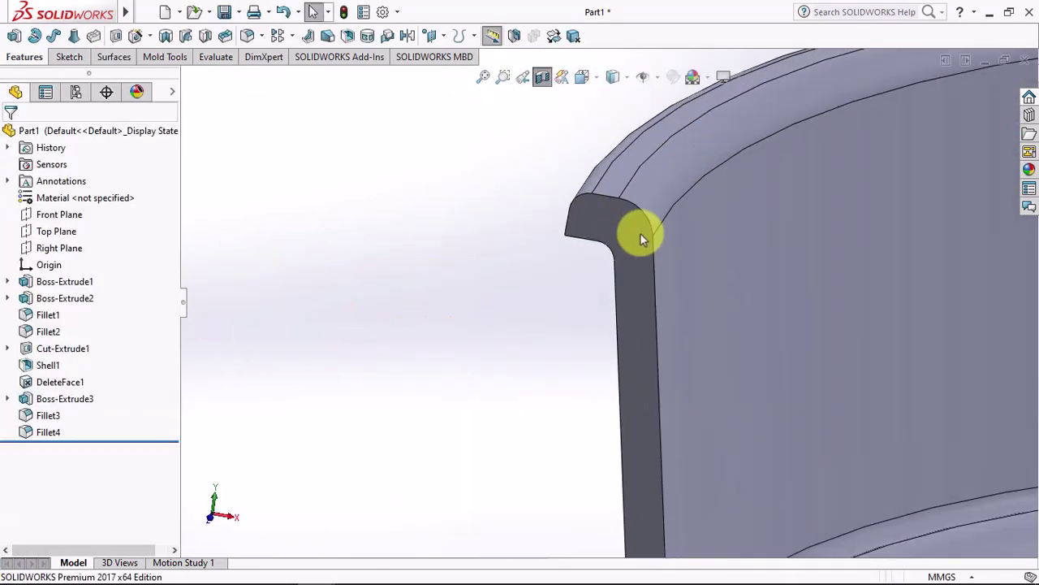
mouse_move(641, 234)
middle_mouse_down()
mouse_move(680, 167)
mouse_move(630, 246)
middle_mouse_up()
left_click(543, 78)
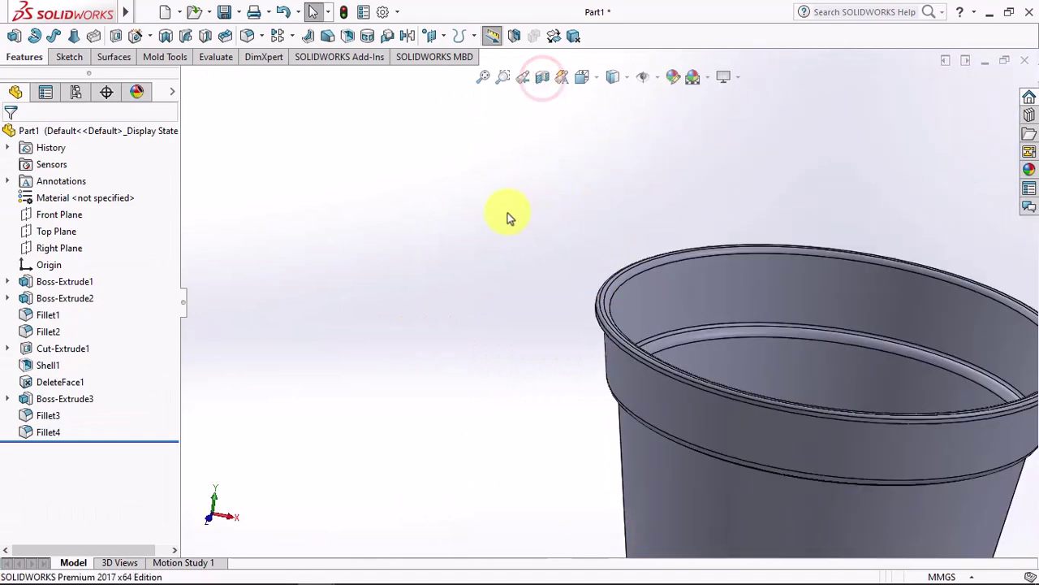
scroll(506, 244, "up", 5)
middle_click_drag(505, 304, 654, 505)
left_click(706, 473)
Sketch on the base a construction triangle centred on the origin
left_click(735, 431)
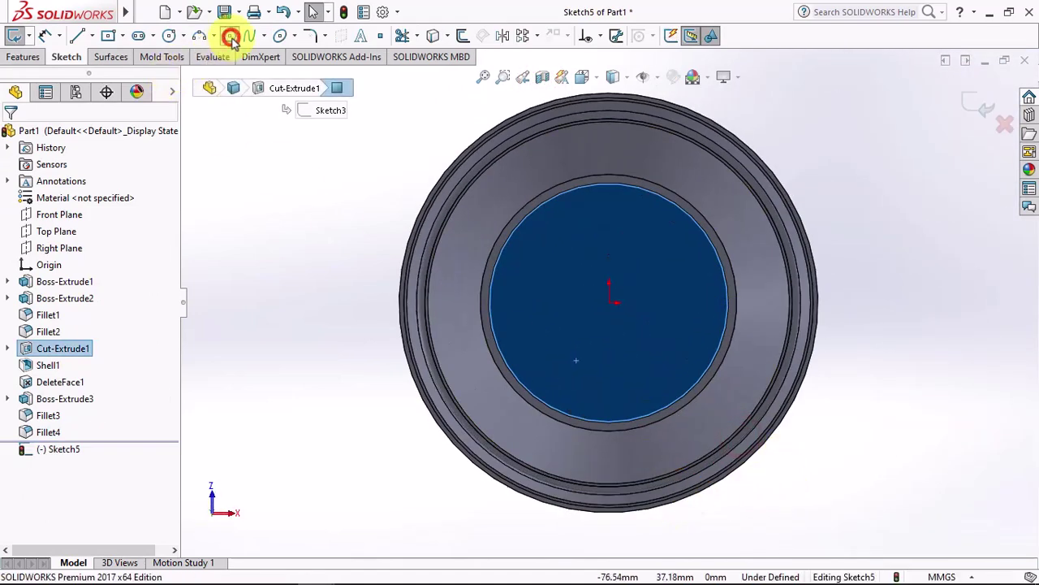
left_click(231, 36)
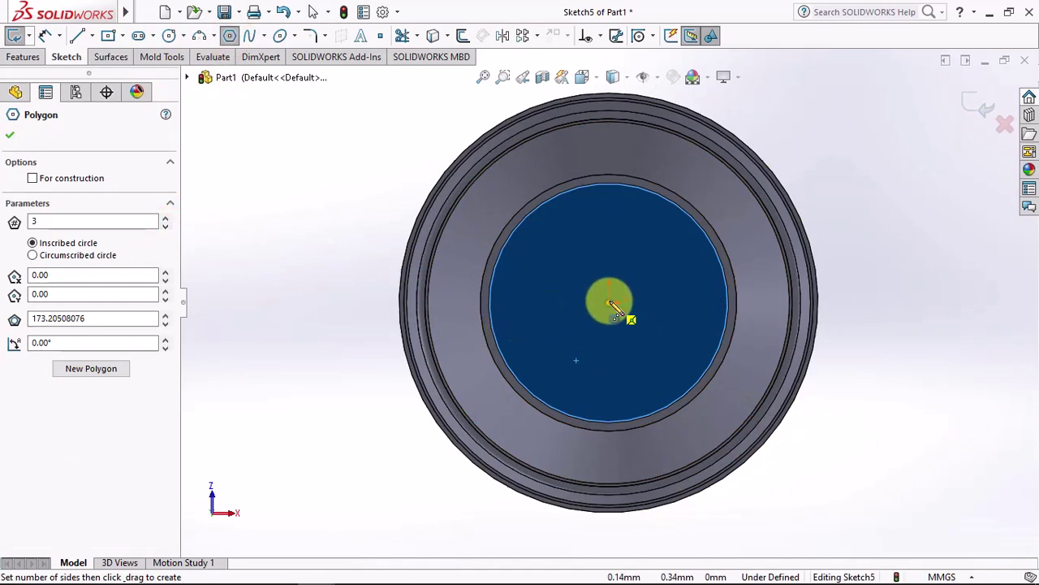
left_click_drag(609, 302, 609, 210)
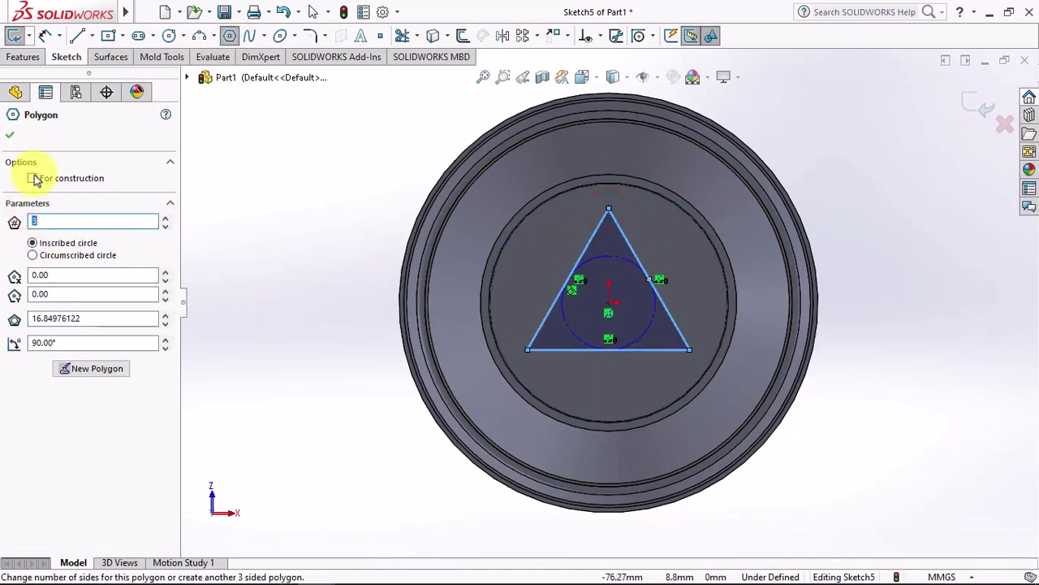
left_click(32, 178)
left_click(10, 136)
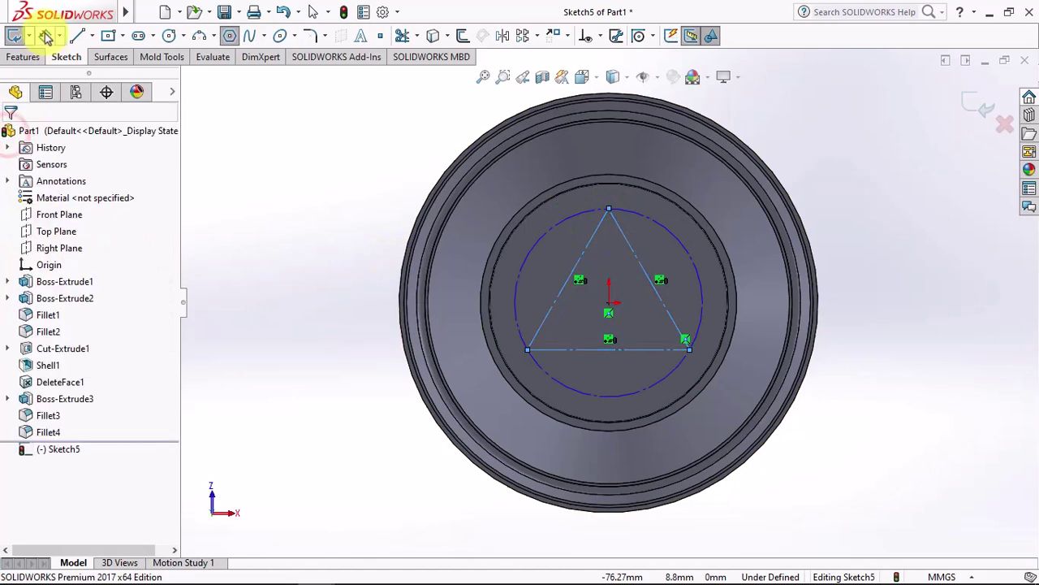
Give the triangle's circle a 30 mm diameter and make its bottom line horizontal
left_click(653, 220)
scroll(643, 217, "up", 1)
left_click(603, 112)
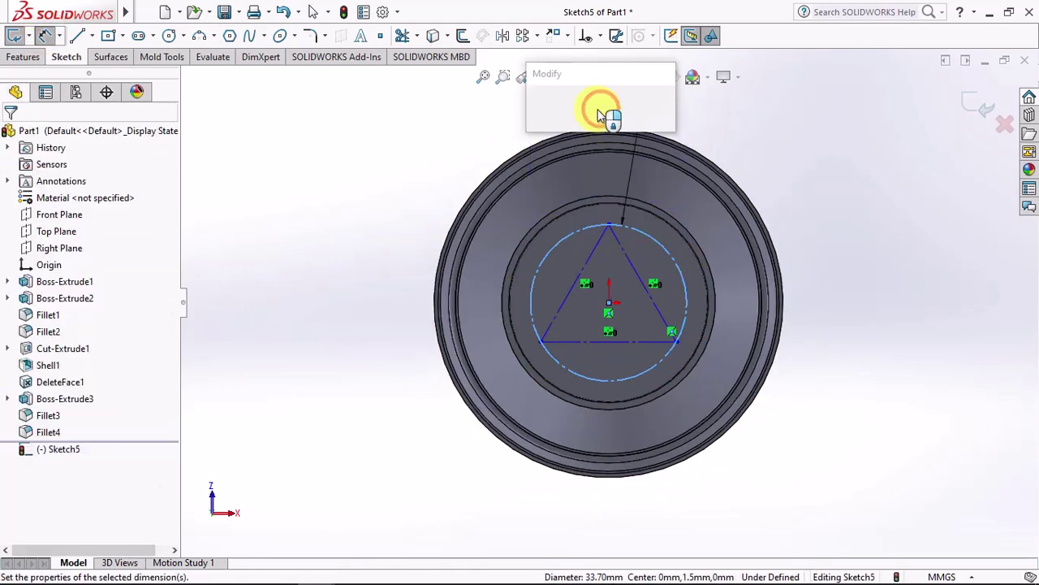
left_click(536, 109)
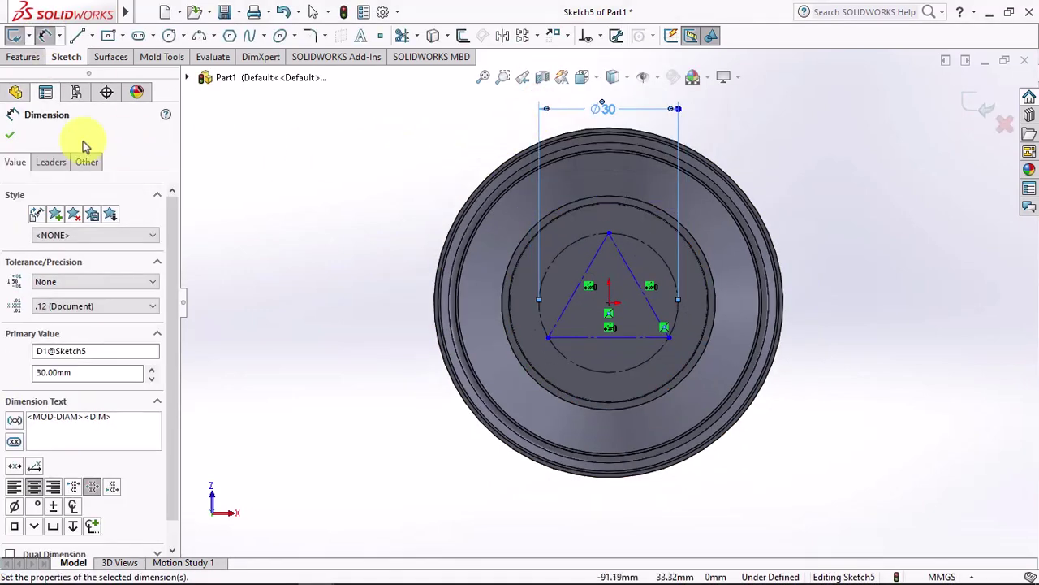
left_click(10, 140)
scroll(614, 330, "up", 2)
left_click(630, 334)
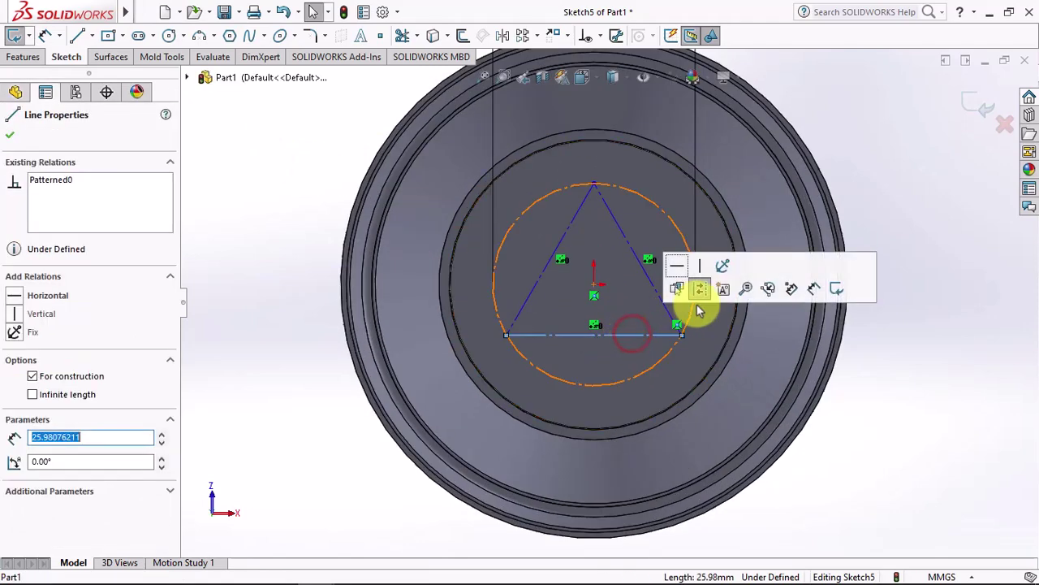
left_click(674, 270)
left_click(893, 446)
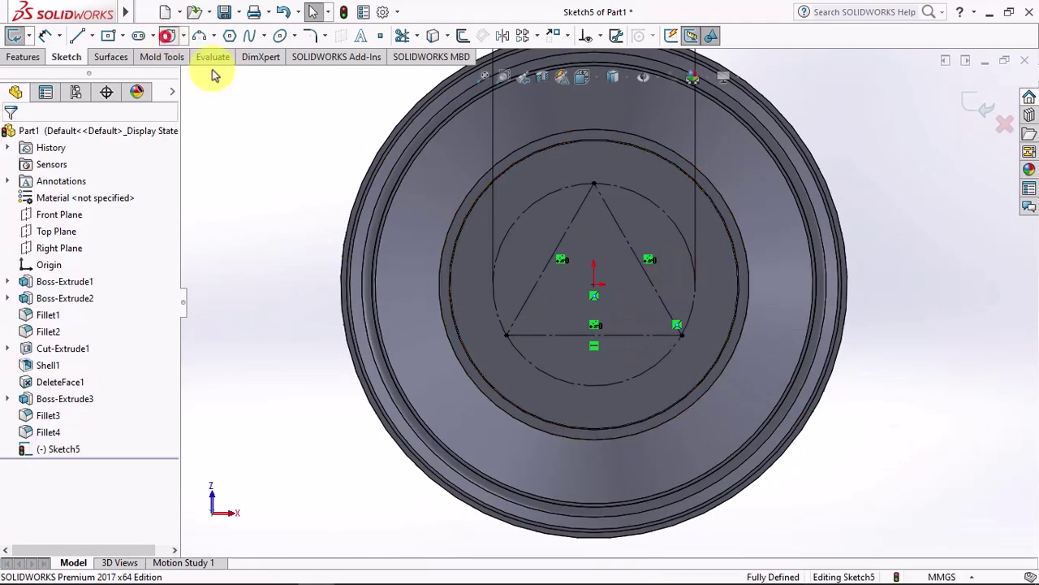
Draw a small circle centred on the triangle's top corner
left_click(168, 35)
left_click(593, 183)
left_click(615, 187)
Draw circles centred on the lower-right and lower-left corners of the triangle
left_click(680, 333)
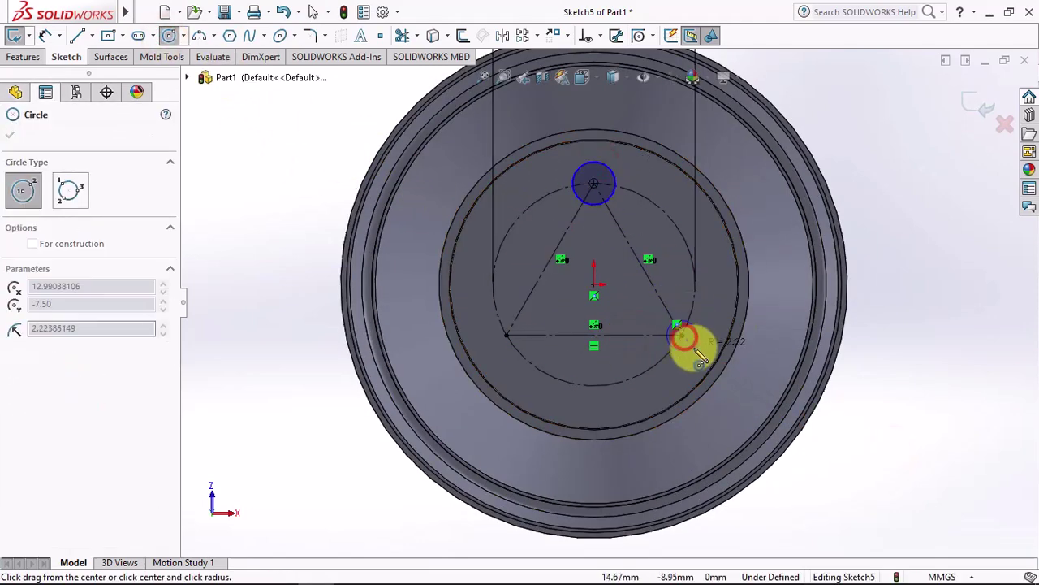
left_click(697, 349)
left_click(506, 334)
left_click(496, 351)
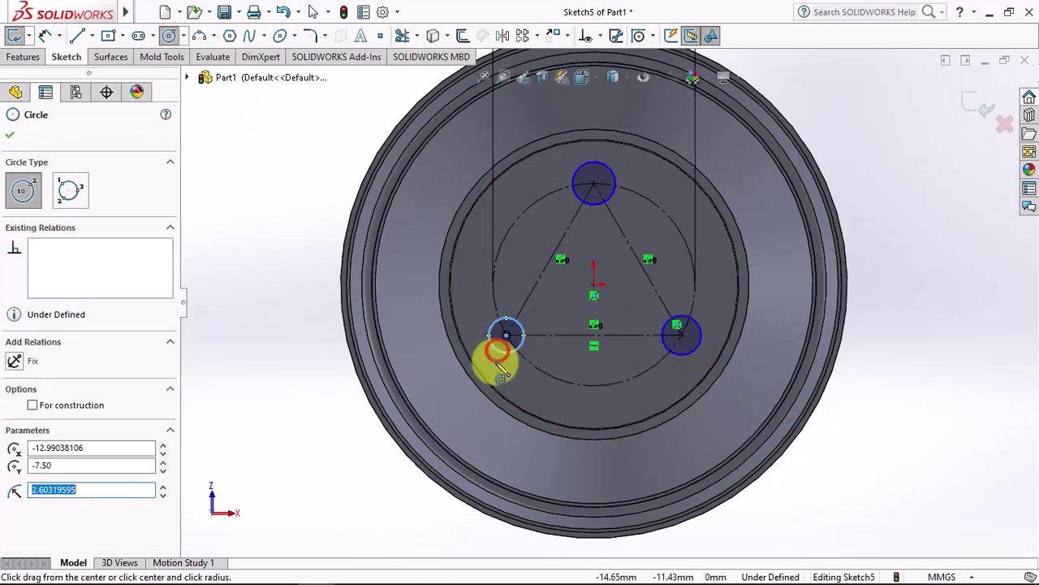
Add an Equal relation so all three corner circles share one size
left_click(596, 37)
left_click(621, 72)
left_click(611, 166)
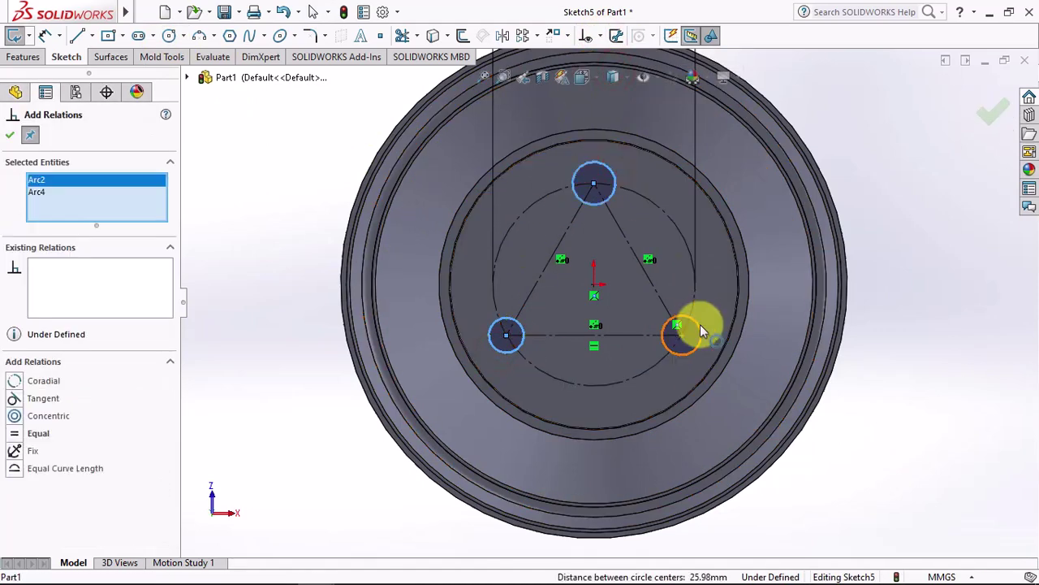
left_click(700, 325)
left_click(10, 135)
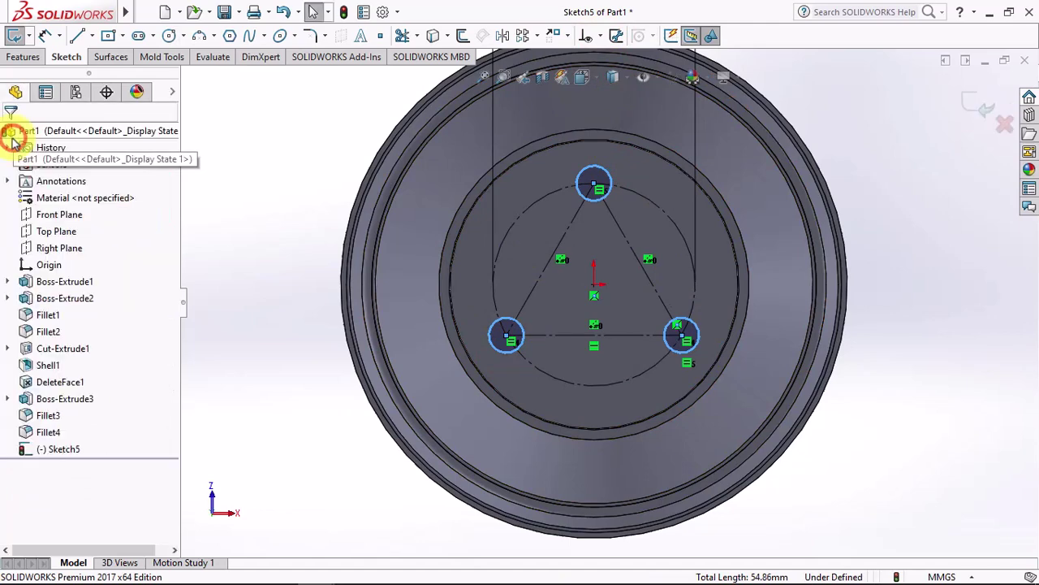
left_click(241, 204)
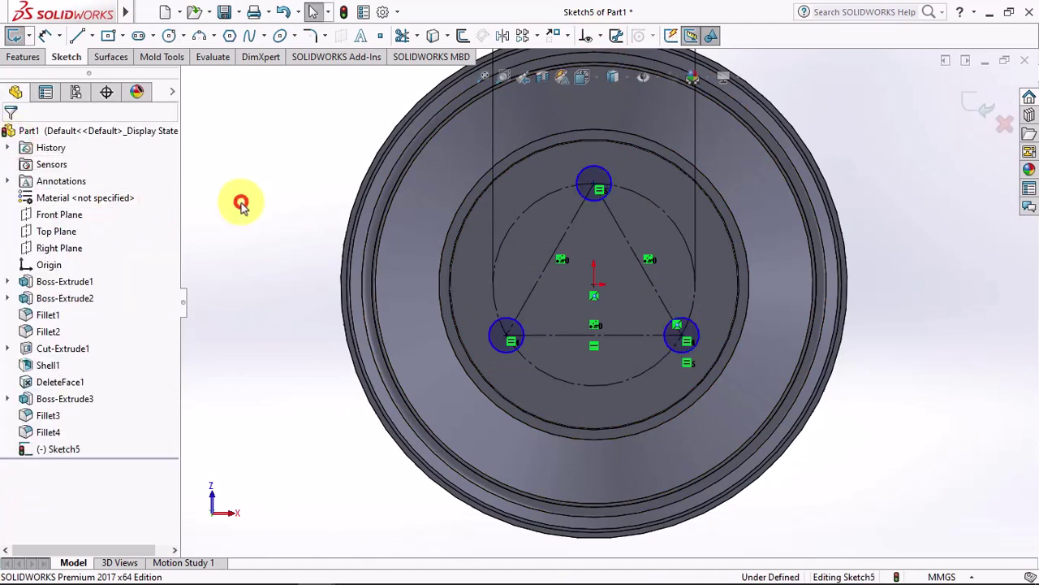
Dimension the top circle to Ø9 mm, then fit and orbit to view the base
left_click(597, 163)
left_click(599, 106)
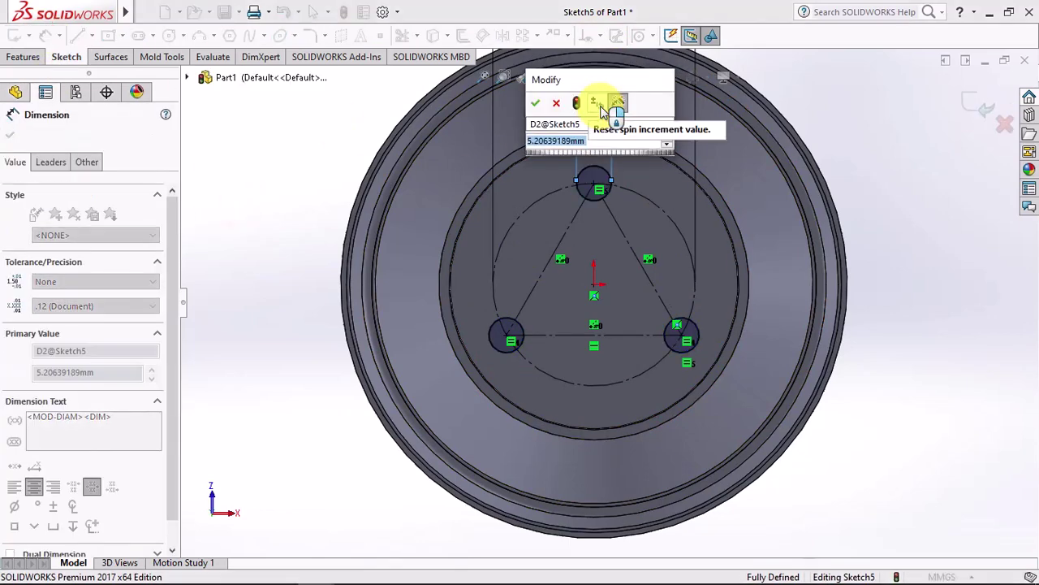
type("9")
left_click(536, 102)
left_click(307, 182)
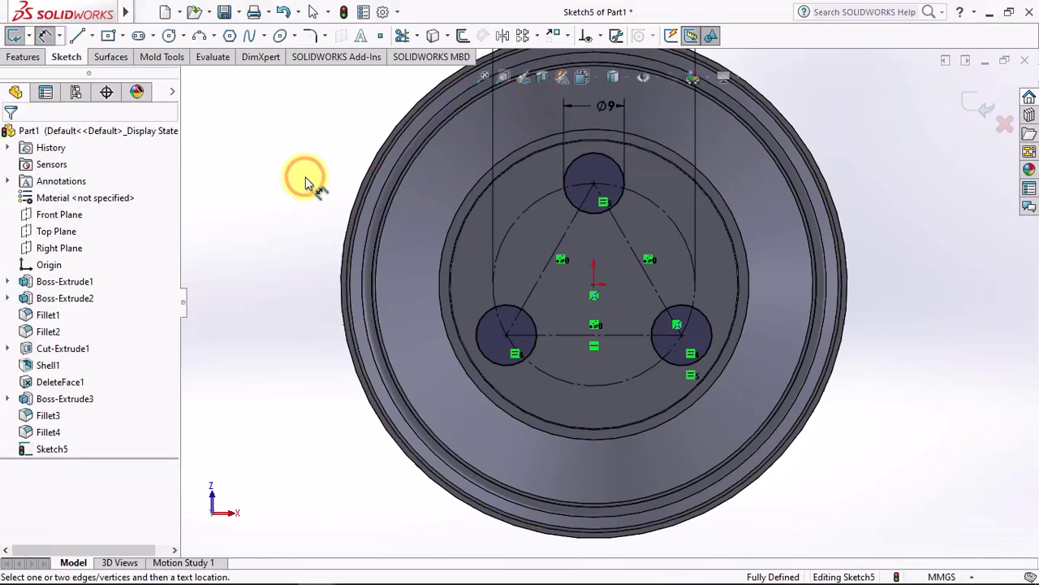
key("f")
middle_click_drag(353, 182, 317, 292)
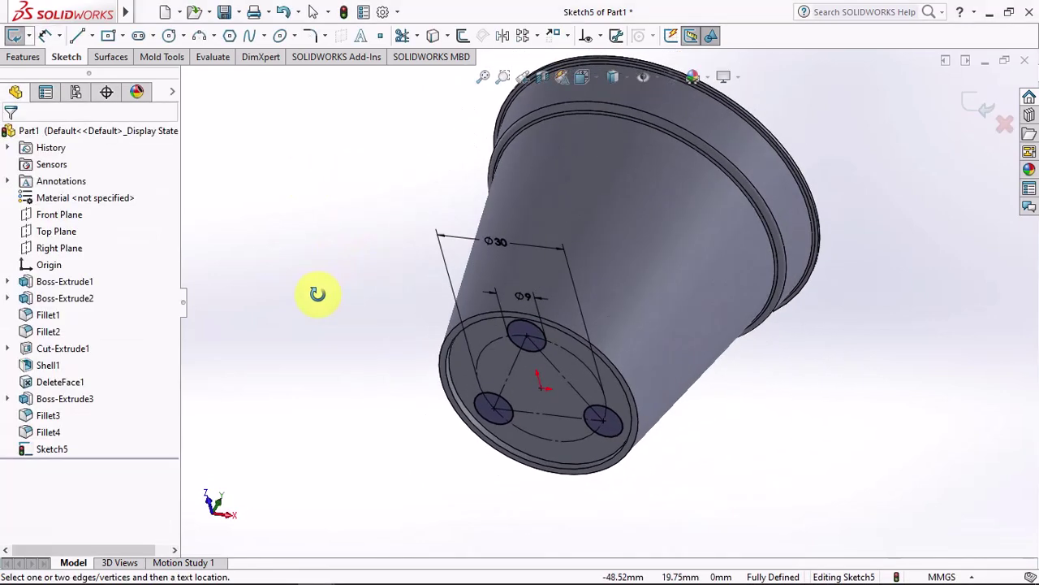
Extrude-cut the three Ø9 circles Blind 1.20 mm into the base and orbit upright
left_click(25, 57)
left_click(112, 37)
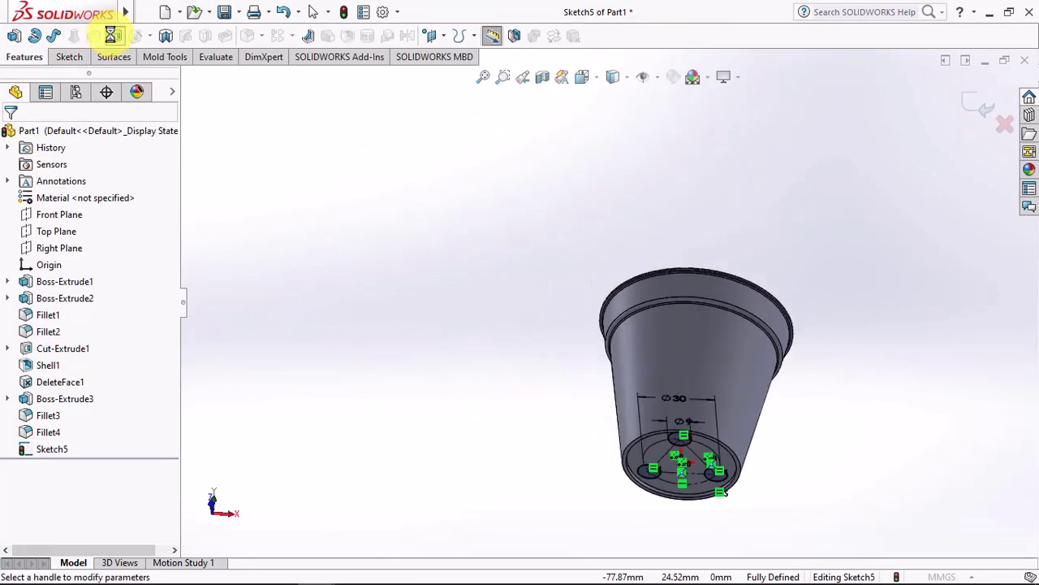
left_click(11, 142)
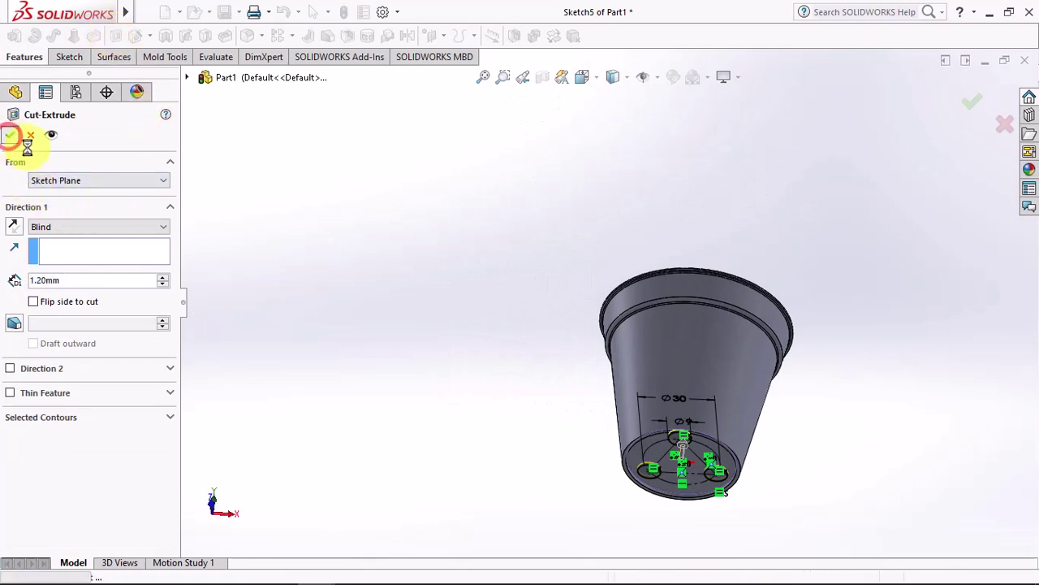
mouse_move(696, 534)
middle_mouse_down()
mouse_move(631, 344)
mouse_move(622, 74)
middle_mouse_up()
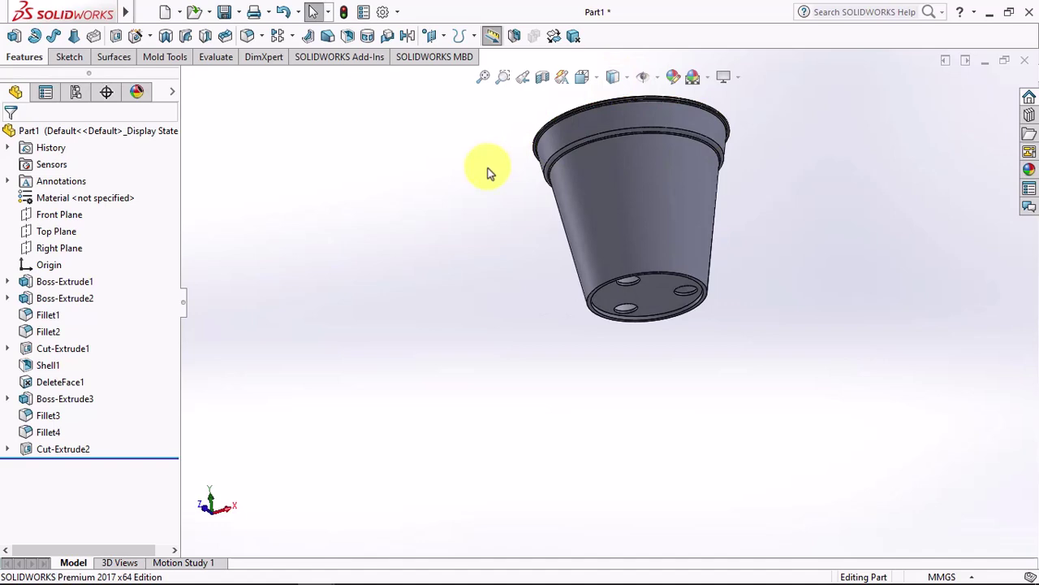
Start a new sketch on the Front Plane with hidden lines shown
left_click(61, 215)
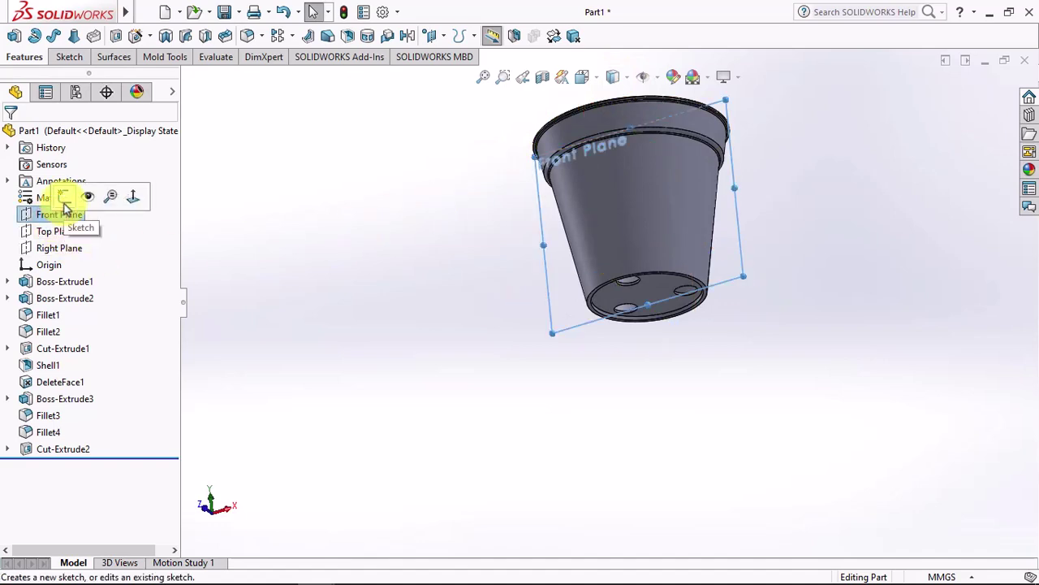
left_click(64, 198)
left_click(613, 77)
left_click(616, 183)
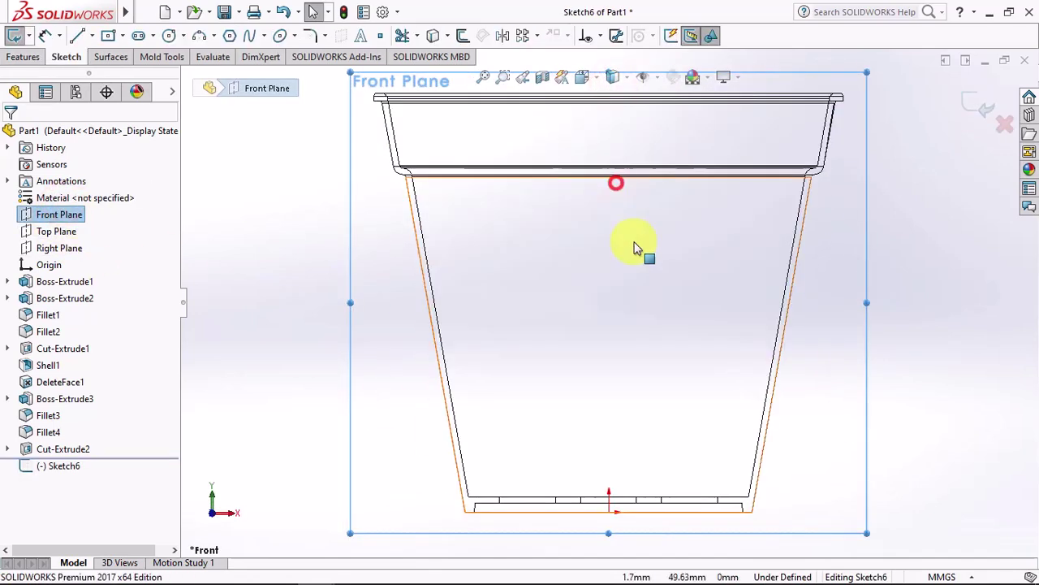
scroll(622, 482, "down", 3)
scroll(568, 422, "down", 3)
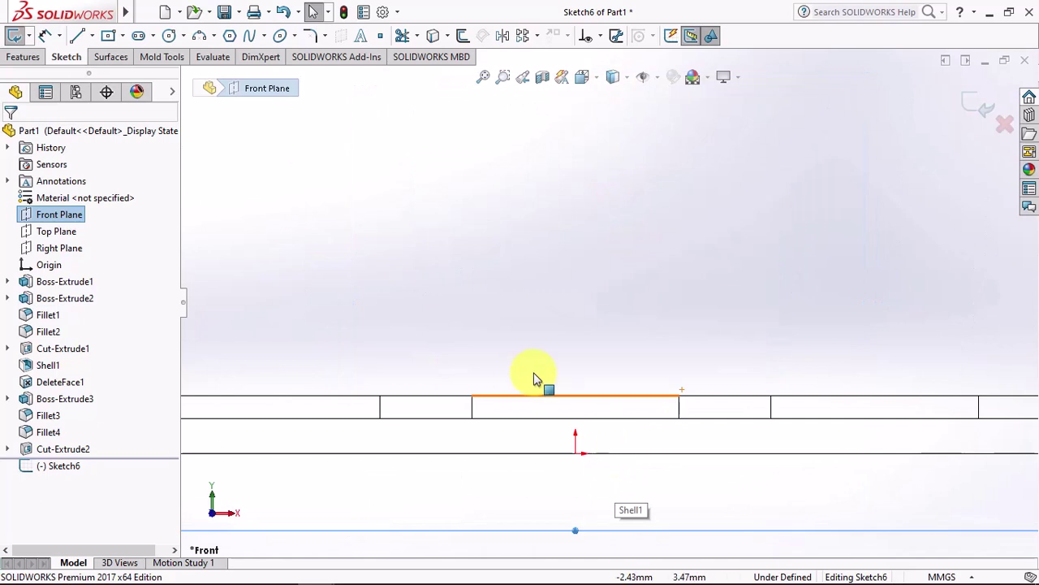
Draw a vertical construction line above the origin and a short horizontal one leftward
left_click(91, 41)
left_click(576, 395)
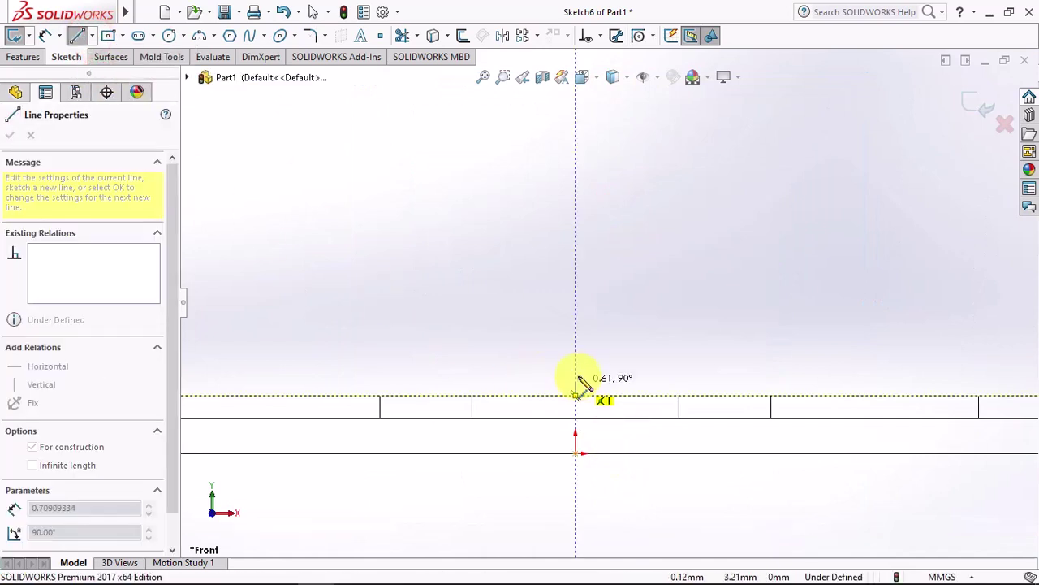
left_click(576, 348)
right_click(504, 347)
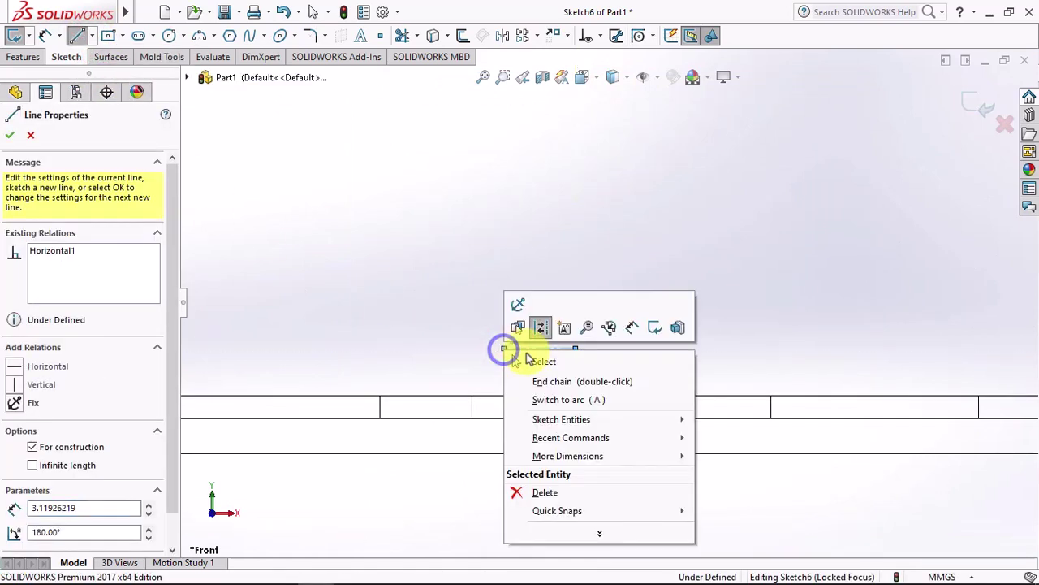
left_click(536, 363)
Draw a three-point arc from the short line's end down to the base edge
left_click(199, 35)
left_click(574, 348)
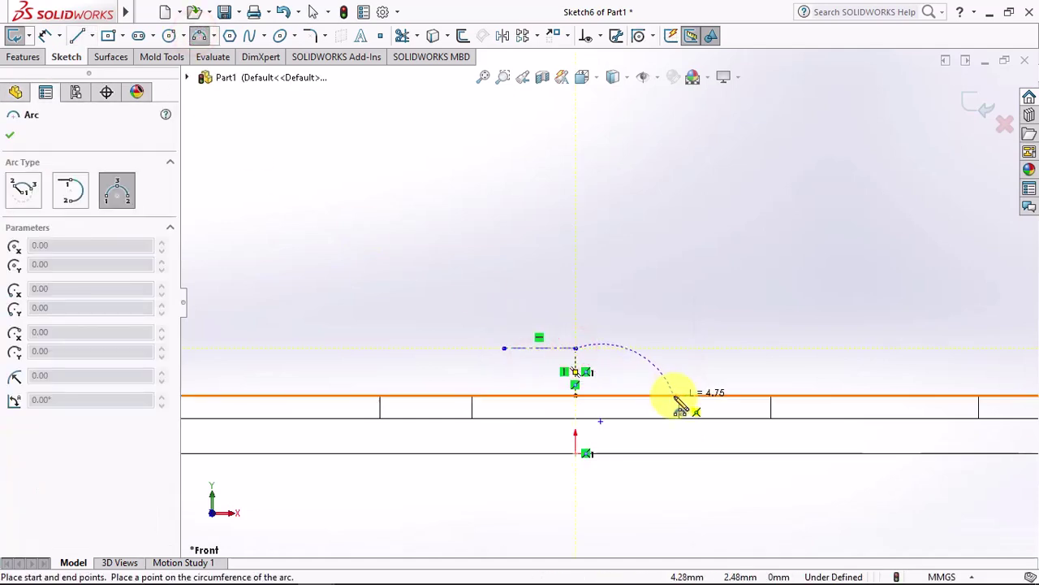
left_click(672, 397)
left_click(631, 366)
right_click(647, 379)
left_click(647, 379)
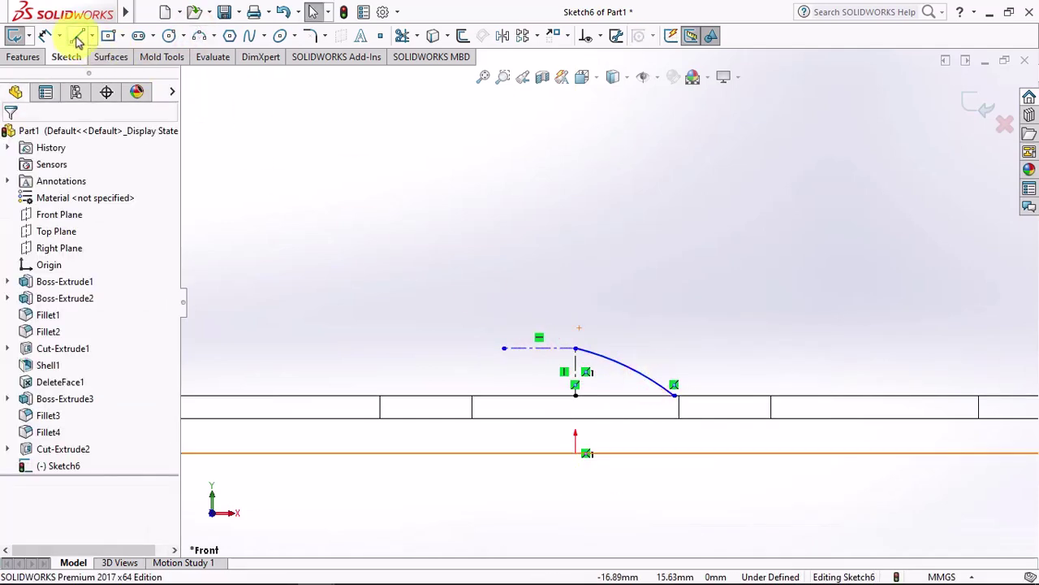
Draw a horizontal base line from the vertical line's foot to the arc's end
left_click(77, 35)
left_click(574, 394)
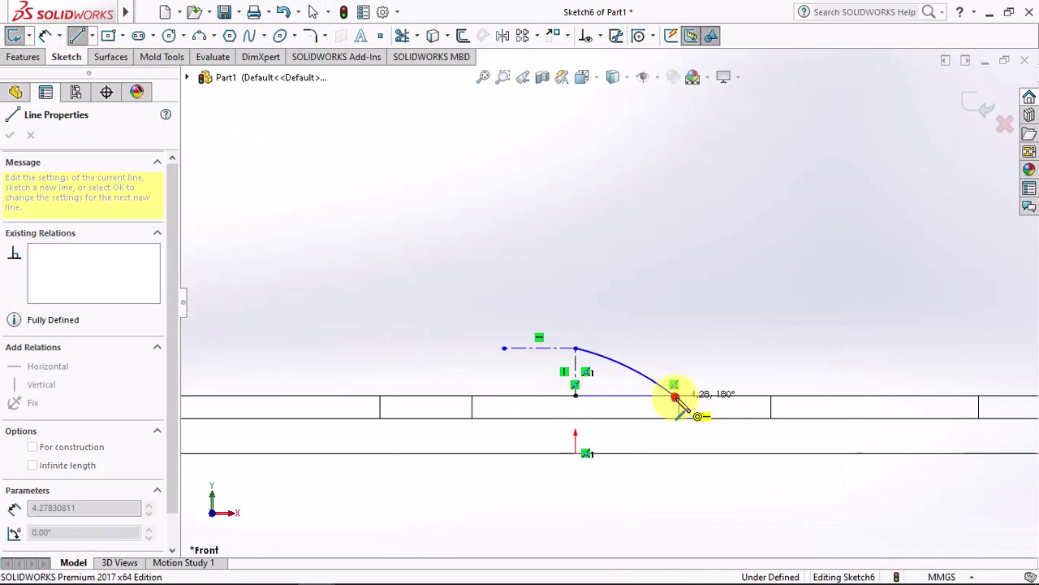
left_click(674, 396)
right_click(676, 396)
left_click(691, 406)
Make the arc tangent to the short horizontal construction line
left_click(601, 36)
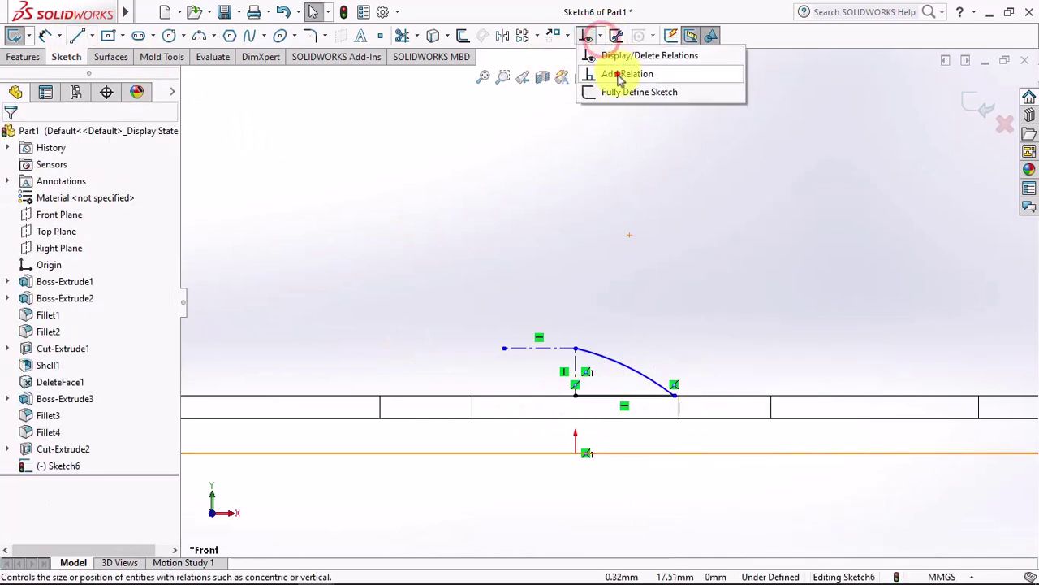
left_click(608, 70)
left_click(609, 359)
left_click(543, 347)
left_click(14, 381)
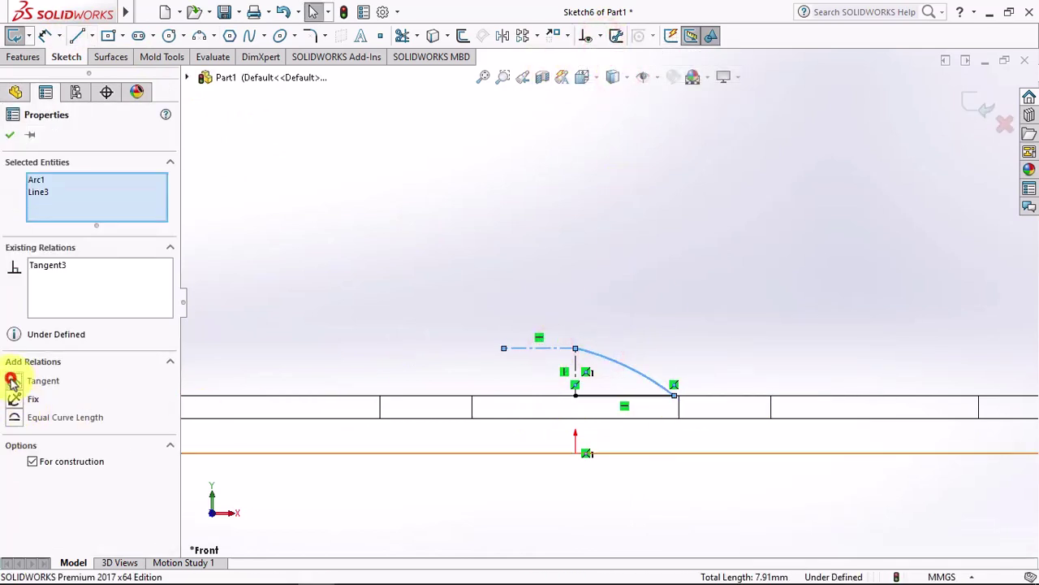
left_click(9, 135)
left_click(332, 198)
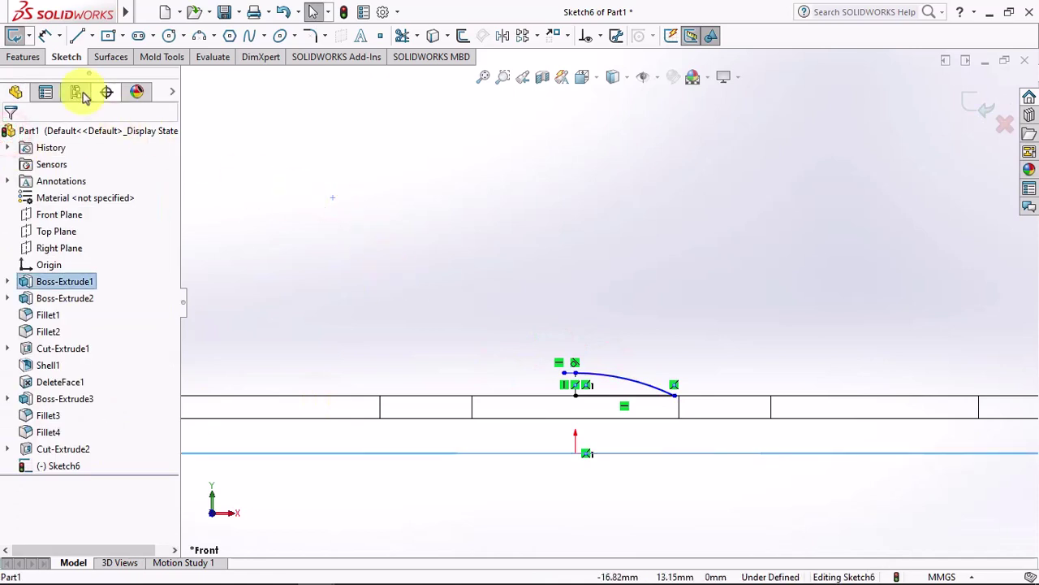
Dimension the vertical line's height to 1 mm
left_click(45, 35)
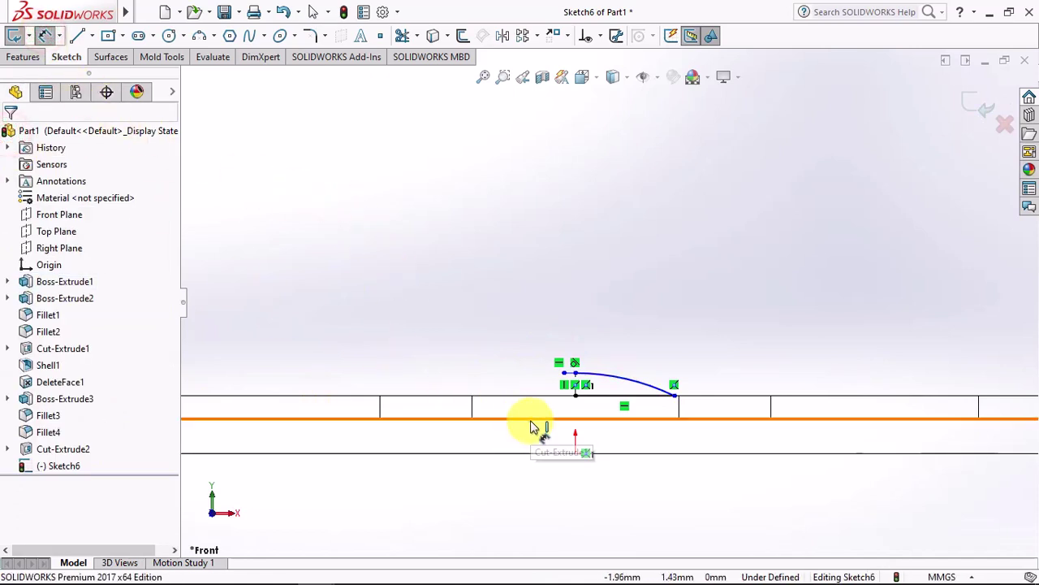
scroll(601, 394, "down", 3)
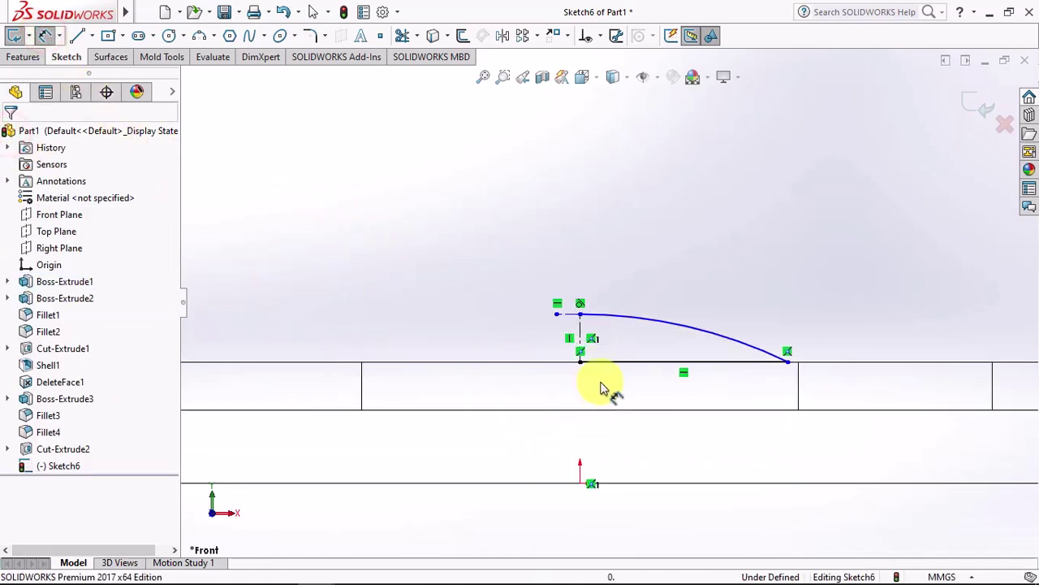
scroll(585, 341, "down", 2)
left_click(571, 310)
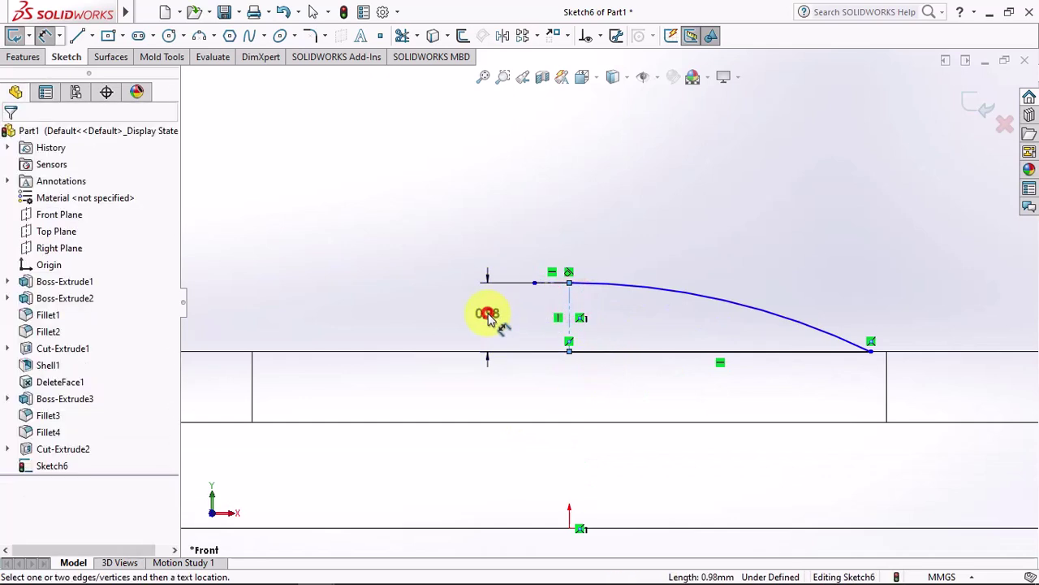
left_click(487, 311)
type("1")
left_click(422, 314)
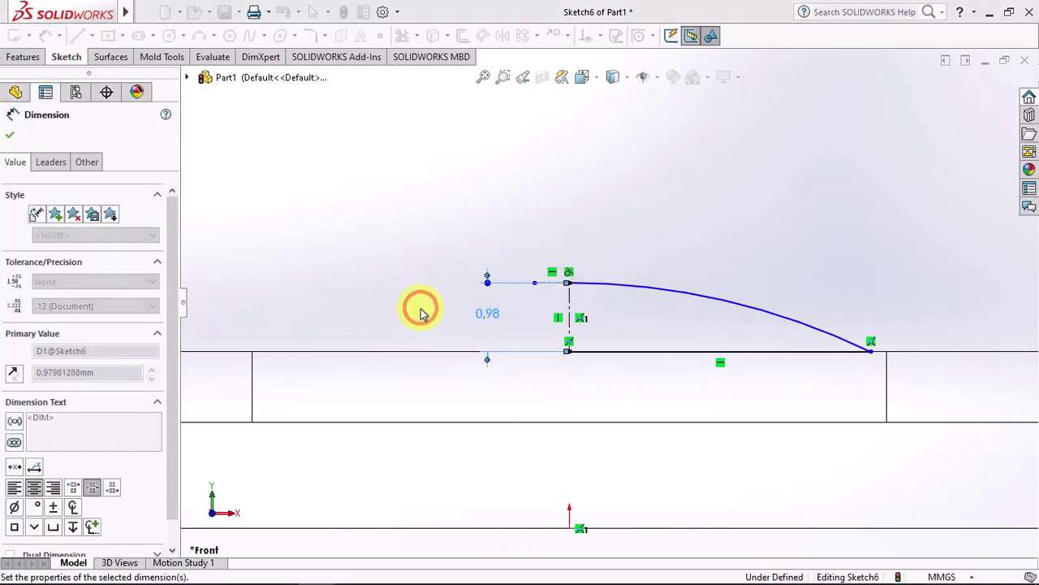
Dimension the width out to the arc's right endpoint as 5 mm
left_click(875, 354)
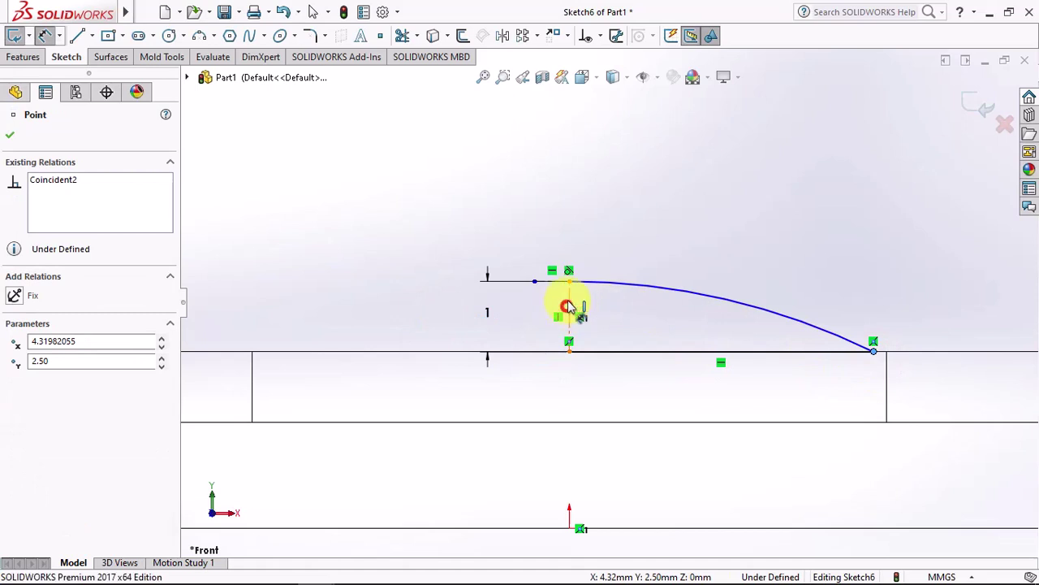
left_click(548, 207)
type("5")
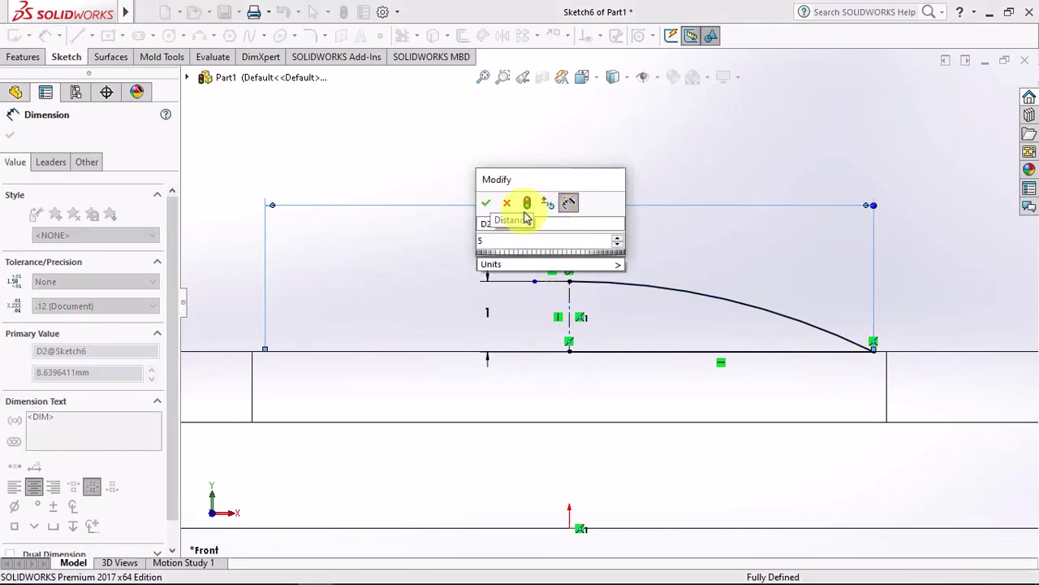
left_click(485, 205)
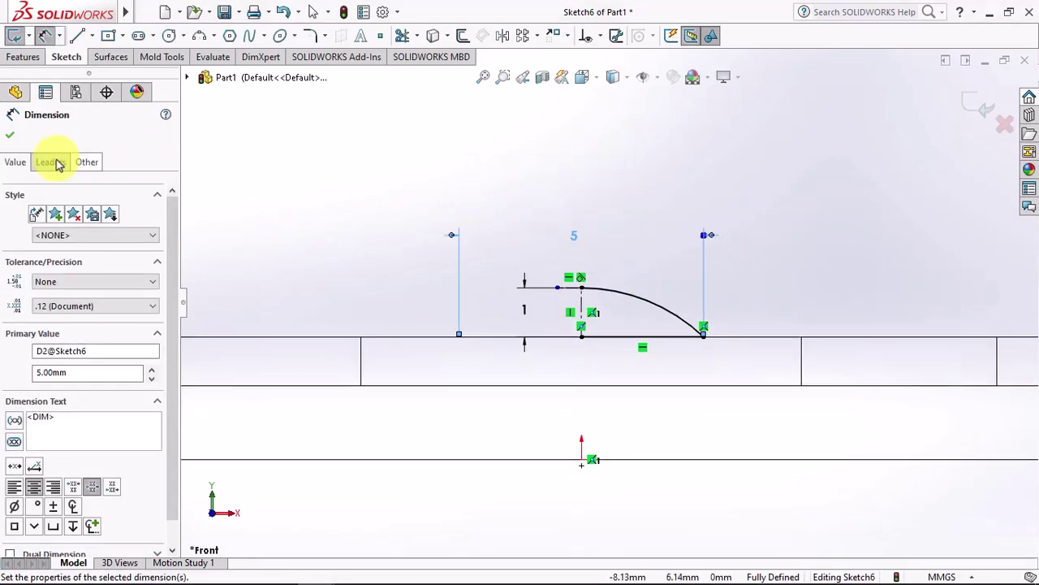
left_click(10, 135)
left_click(23, 57)
Revolve the auto-closed dome sketch 360° about Line5, displayed shaded with edges
left_click(34, 37)
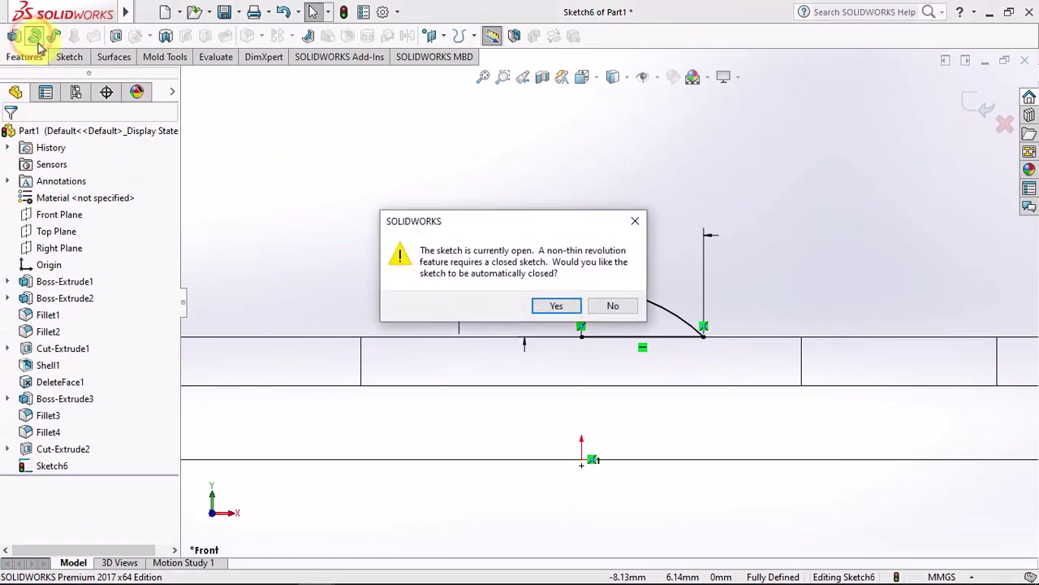
left_click(557, 306)
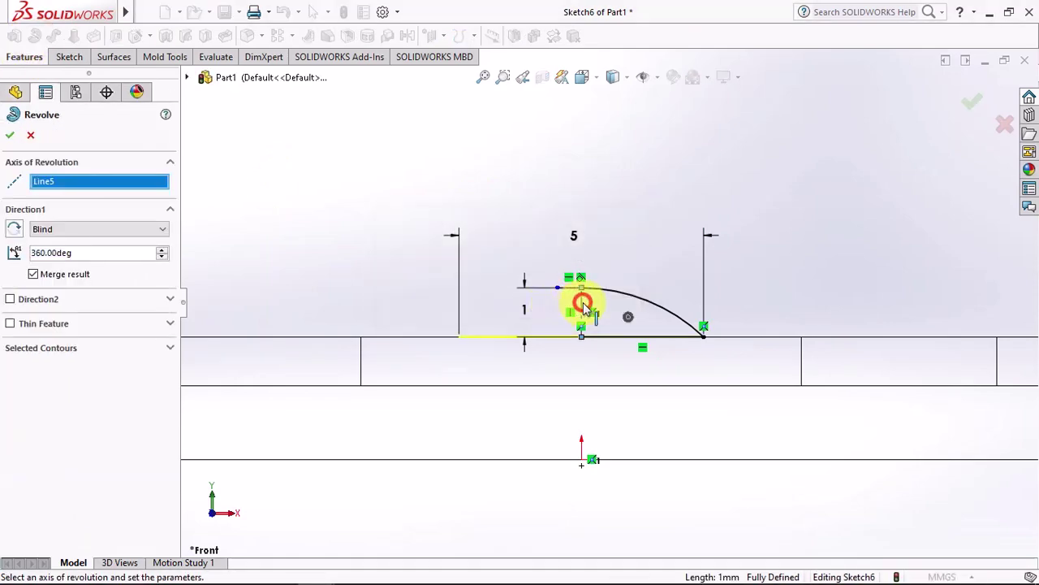
mouse_move(583, 307)
middle_mouse_down()
mouse_move(598, 302)
mouse_move(580, 348)
mouse_move(631, 233)
mouse_move(623, 371)
mouse_move(633, 108)
middle_mouse_up()
scroll(634, 108, "down", 3)
left_click(615, 97)
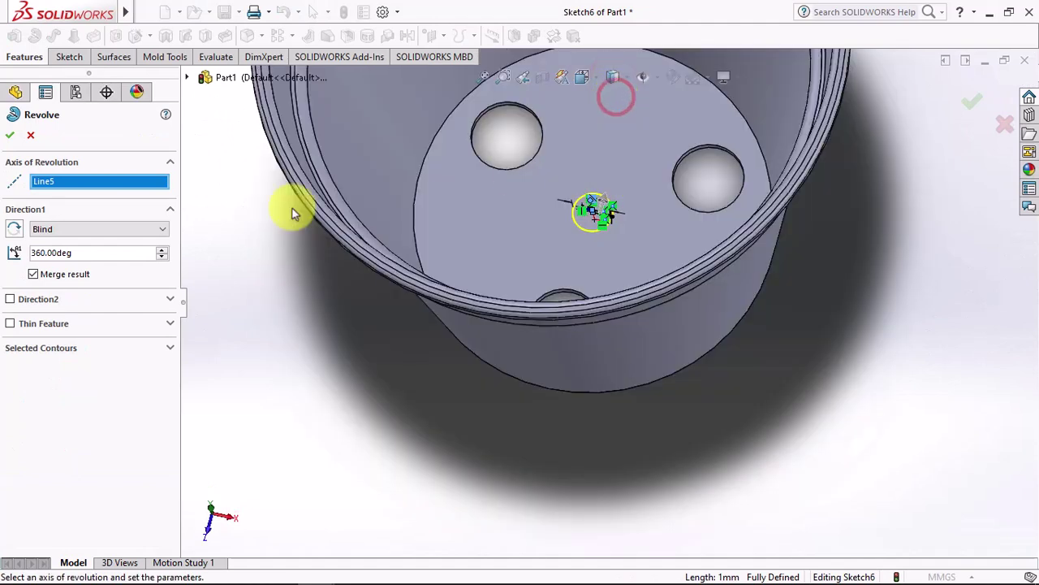
left_click(11, 138)
key("f")
mouse_move(476, 387)
middle_mouse_down()
mouse_move(511, 163)
mouse_move(538, 156)
middle_mouse_up()
left_click(541, 78)
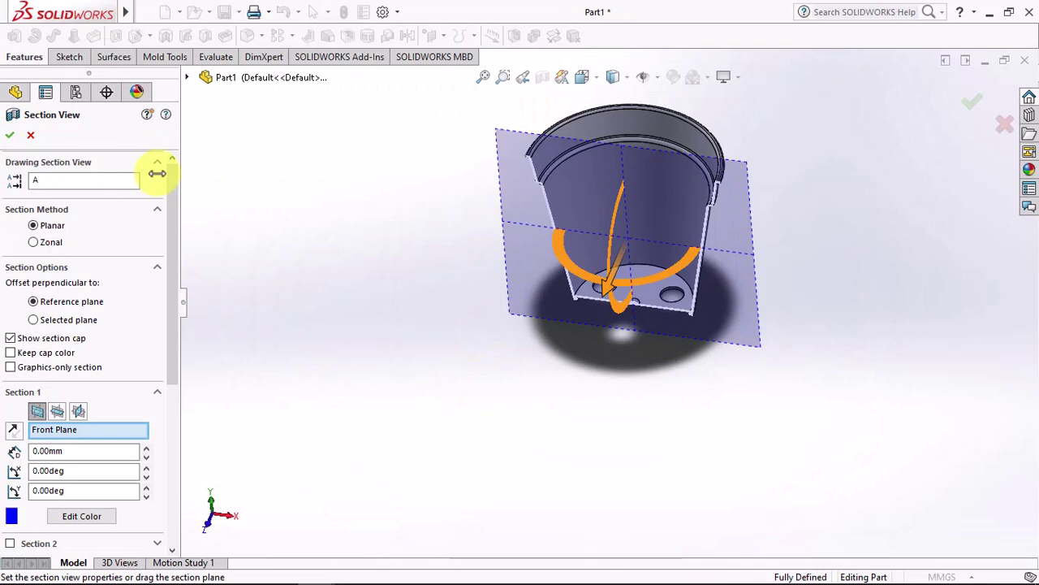
left_click(9, 136)
mouse_move(673, 272)
middle_mouse_down()
mouse_move(684, 128)
mouse_move(696, 216)
mouse_move(689, 163)
mouse_move(688, 336)
middle_mouse_up()
left_click(542, 78)
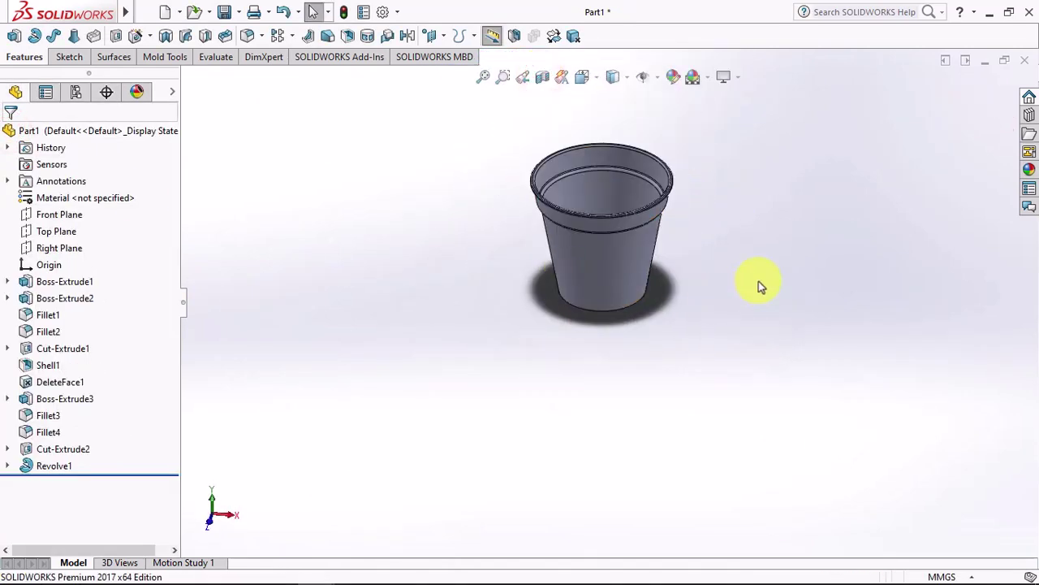